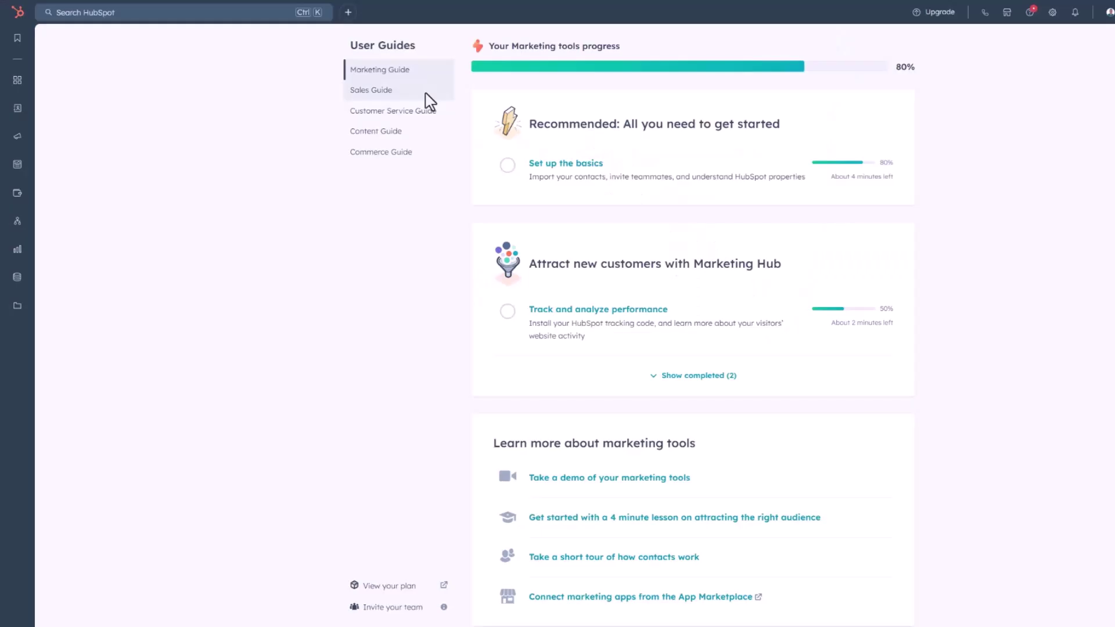
# Go to the email Templates library and bring up the new-template options
pyautogui.moveTo(5, 273)
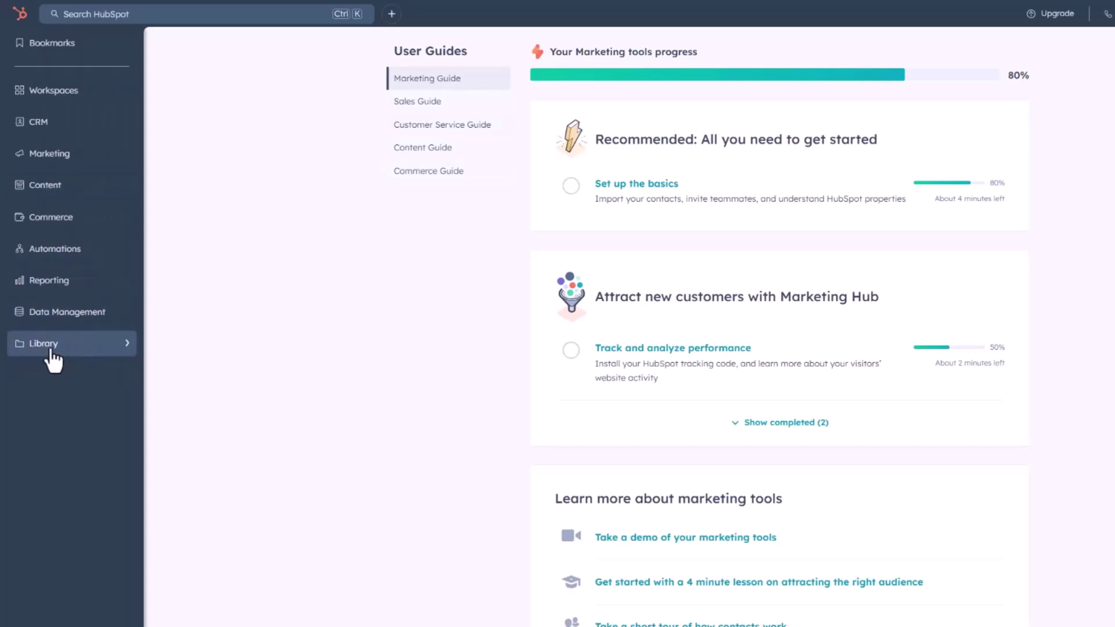
pyautogui.click(51, 350)
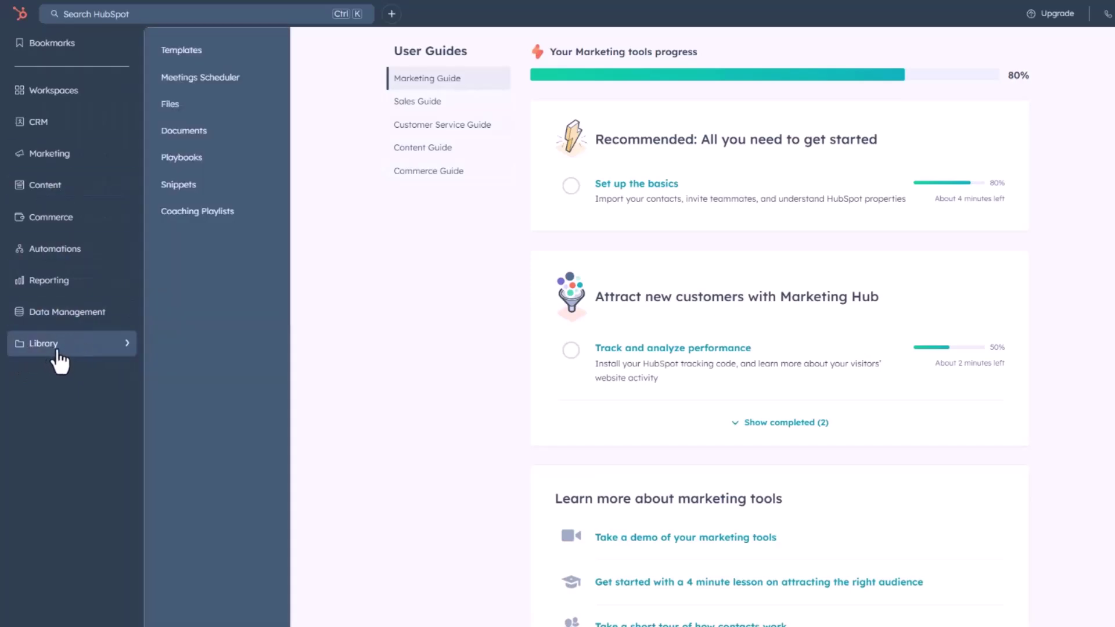
pyautogui.click(172, 51)
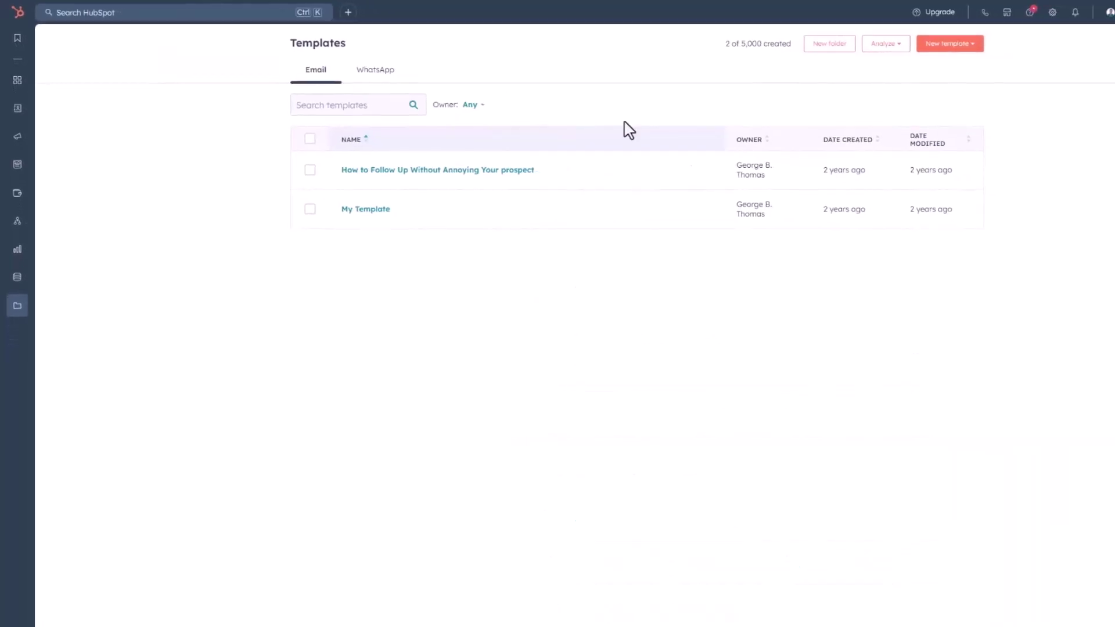
pyautogui.click(941, 46)
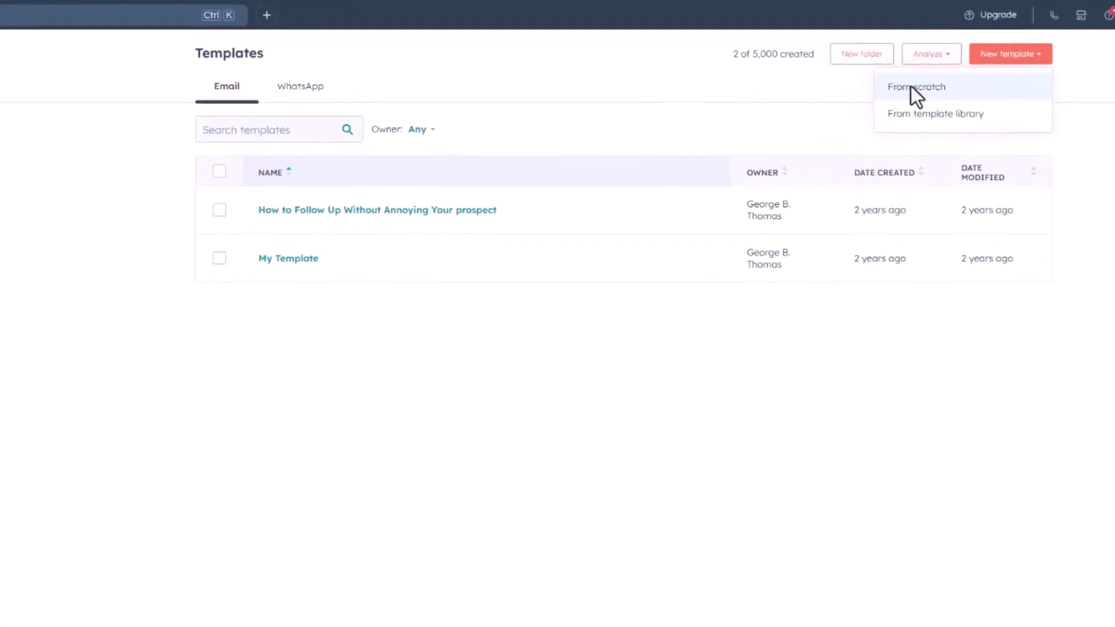
# Start a blank template, paste in the welcome email, and cut its subject line out of the body
pyautogui.click(910, 86)
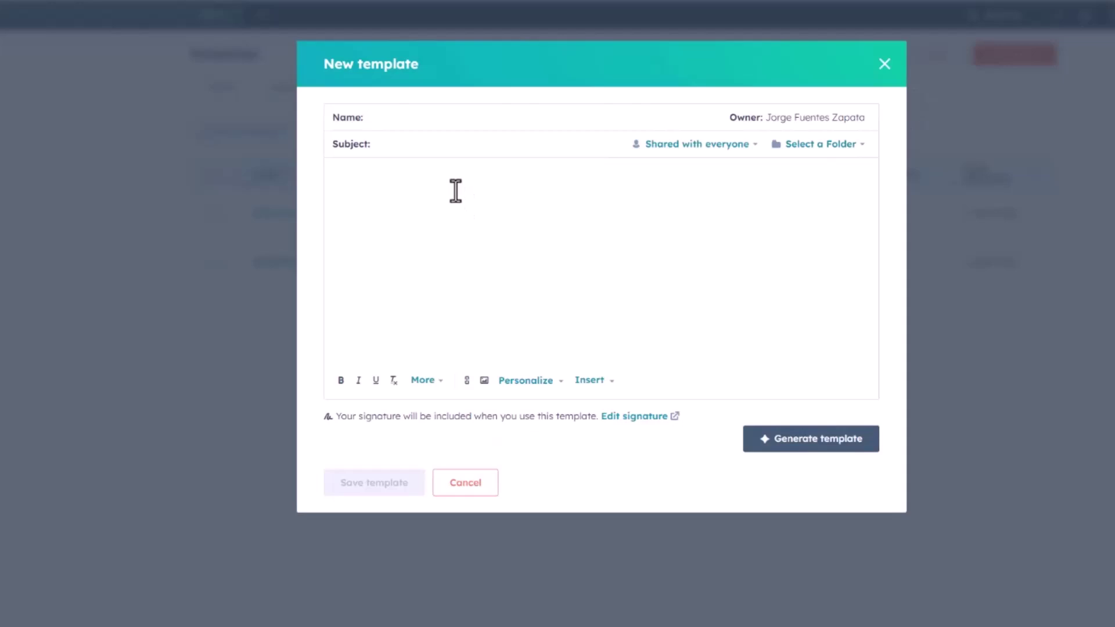
pyautogui.hotkey('ctrl', 'v')
pyautogui.scroll(10, 517, 252)
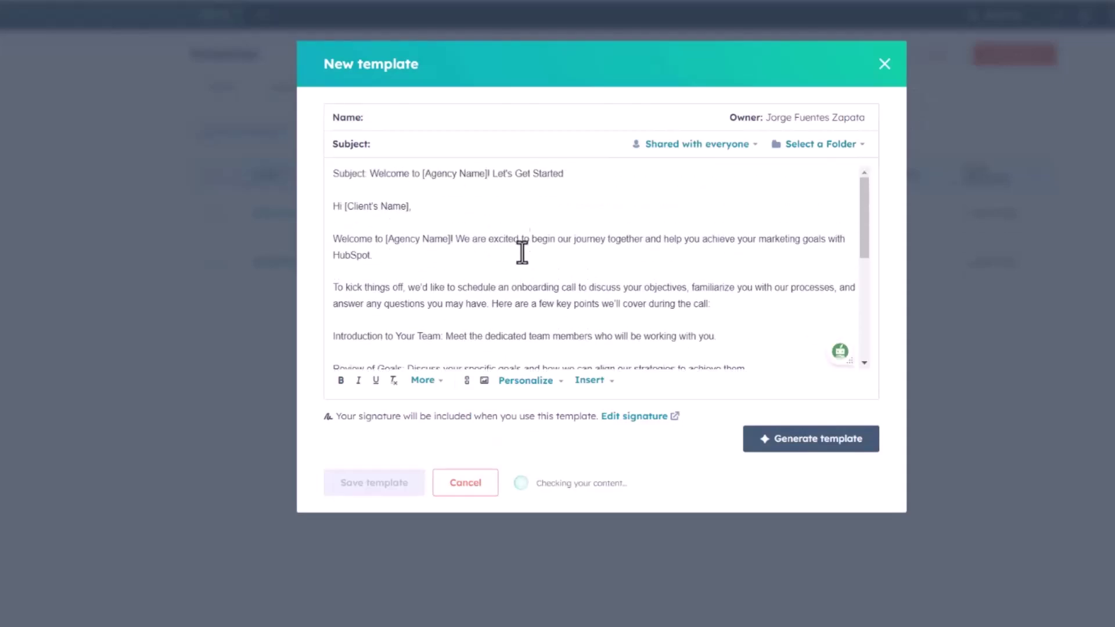
pyautogui.moveTo(589, 174); pyautogui.dragTo(372, 177)
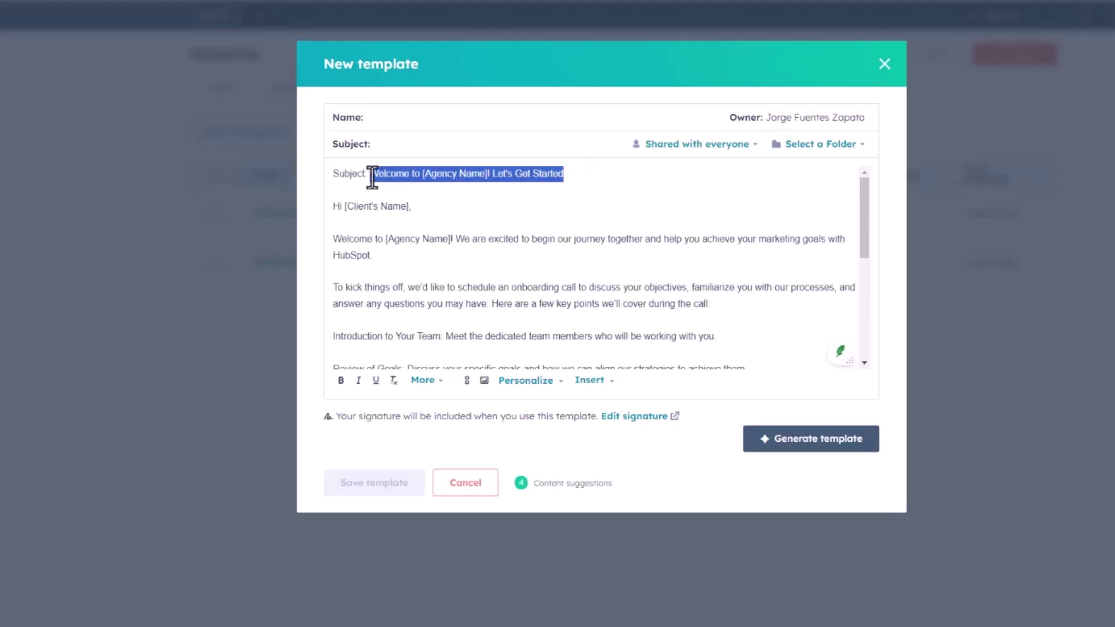
pyautogui.hotkey('ctrl', 'x')
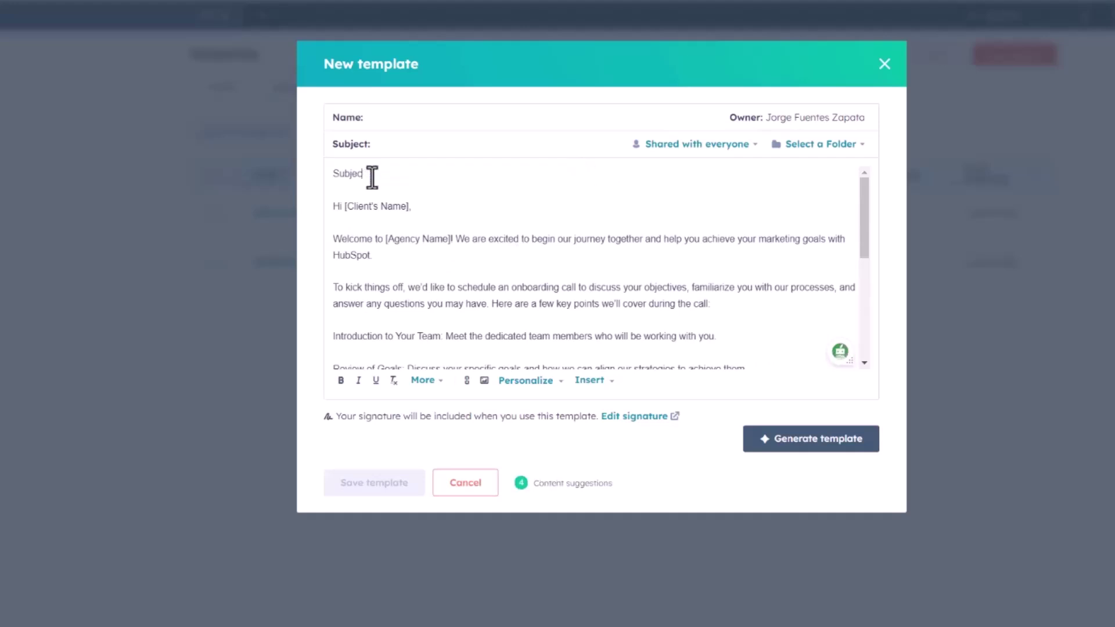
pyautogui.press('BackSpace')
pyautogui.press('BackSpace')
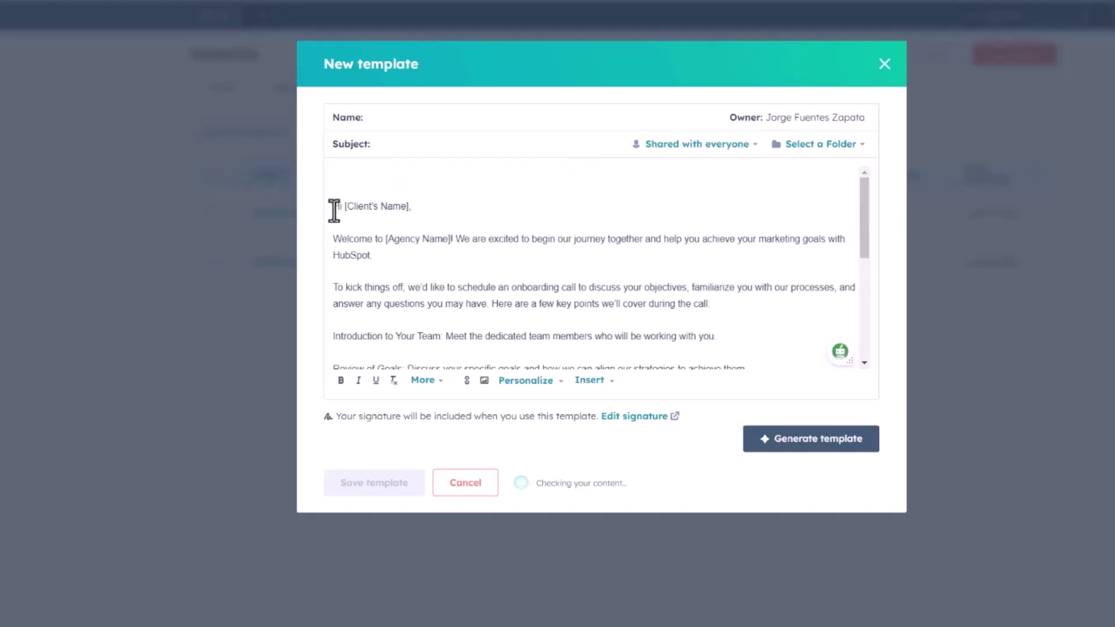
pyautogui.press('Delete')
pyautogui.press('Delete')
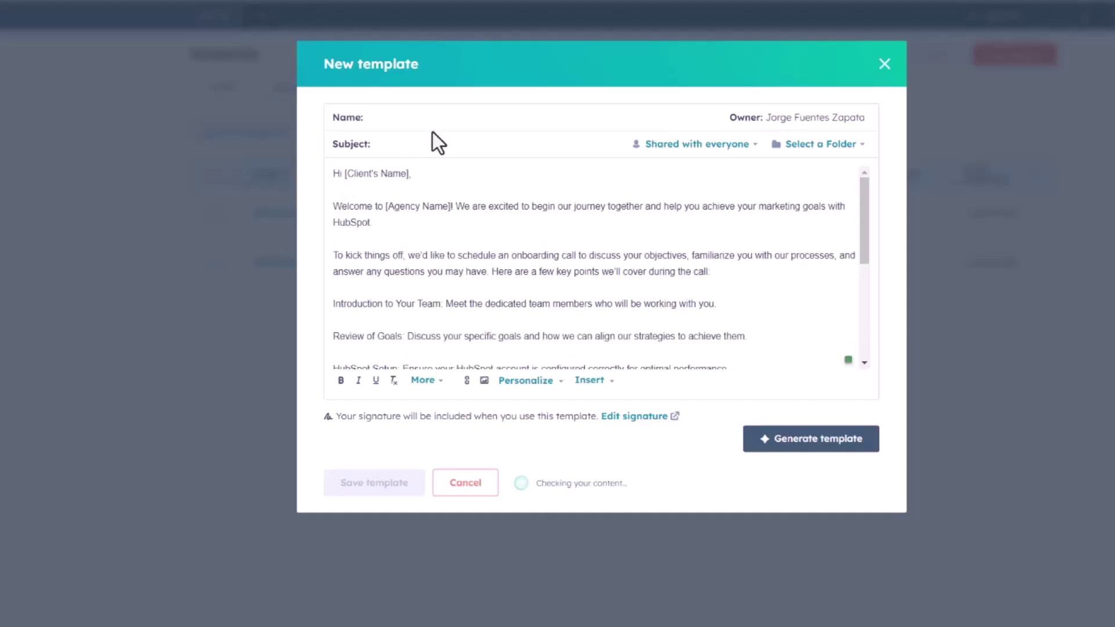
# Paste the subject line into Subject and Name, replacing [Agency Name] with Sidekick Strategies
pyautogui.click(428, 141)
pyautogui.hotkey('ctrl', 'v')
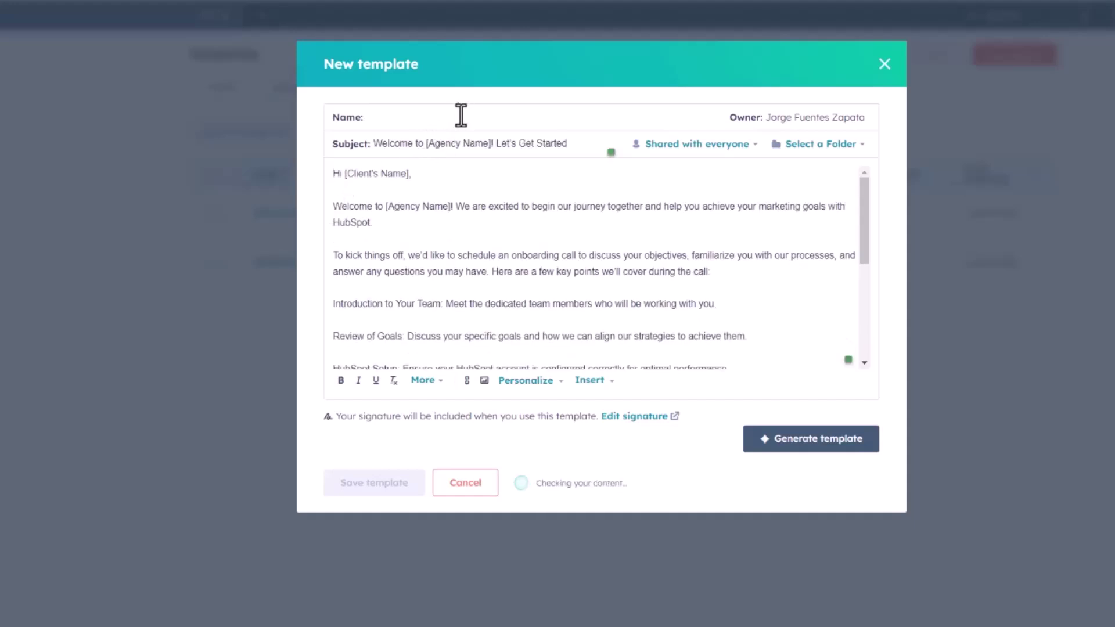
pyautogui.hotkey('ctrl', 'v')
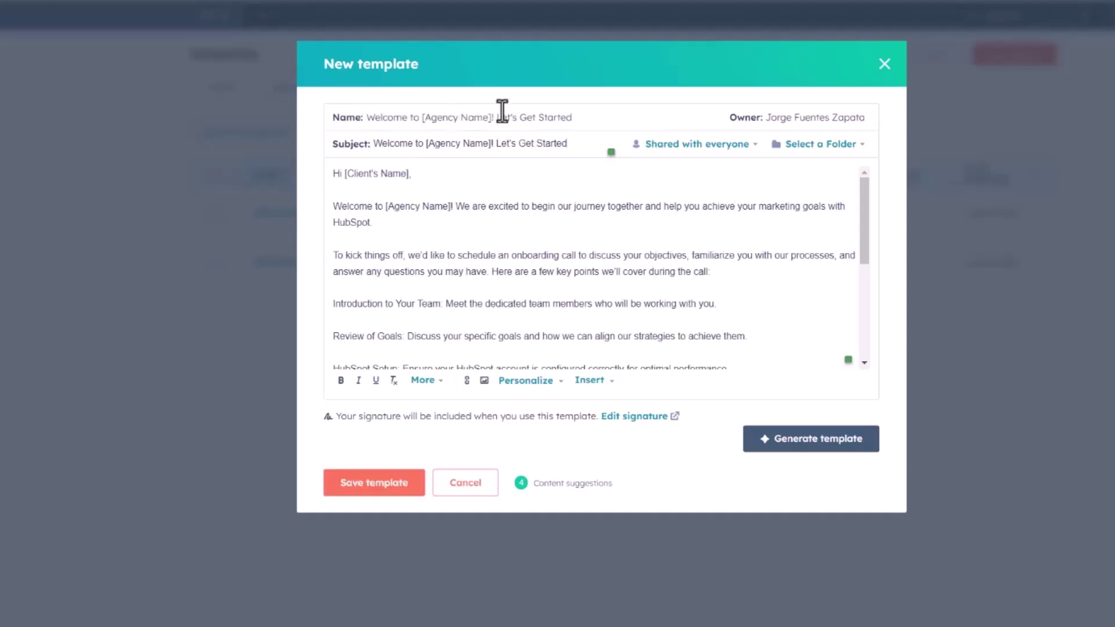
pyautogui.moveTo(492, 117); pyautogui.dragTo(423, 122)
pyautogui.write('sidekick Strategies')
pyautogui.moveTo(423, 122); pyautogui.dragTo(424, 150)
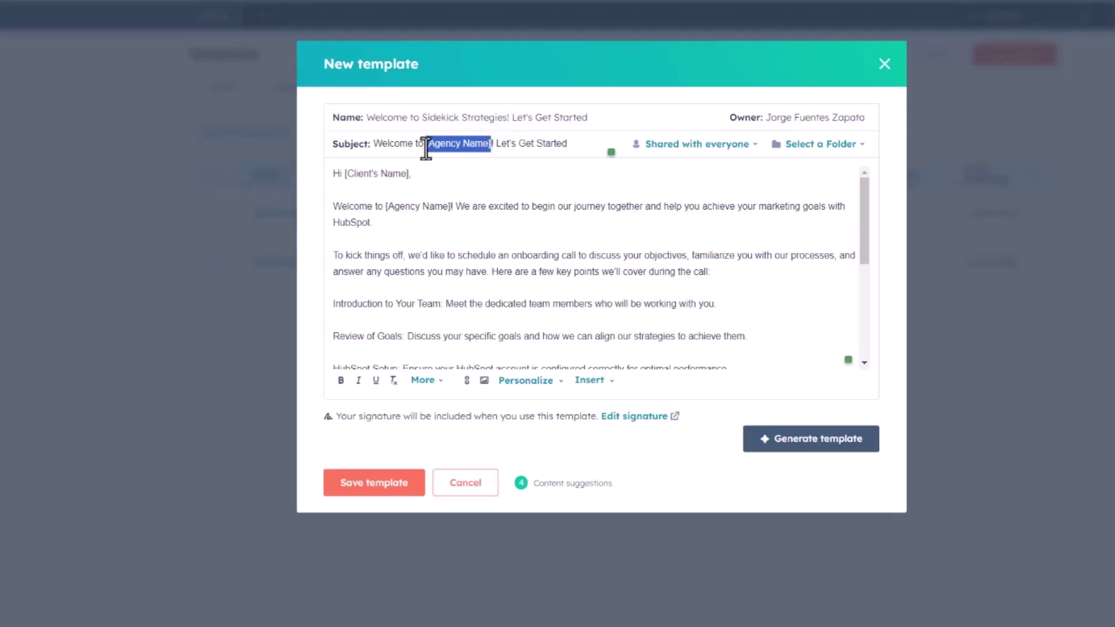
# Put Sidekick Strategies in the subject and replace [Client's Name] with a Contact: First name token
pyautogui.hotkey('ctrl', 'v')
pyautogui.click(424, 184)
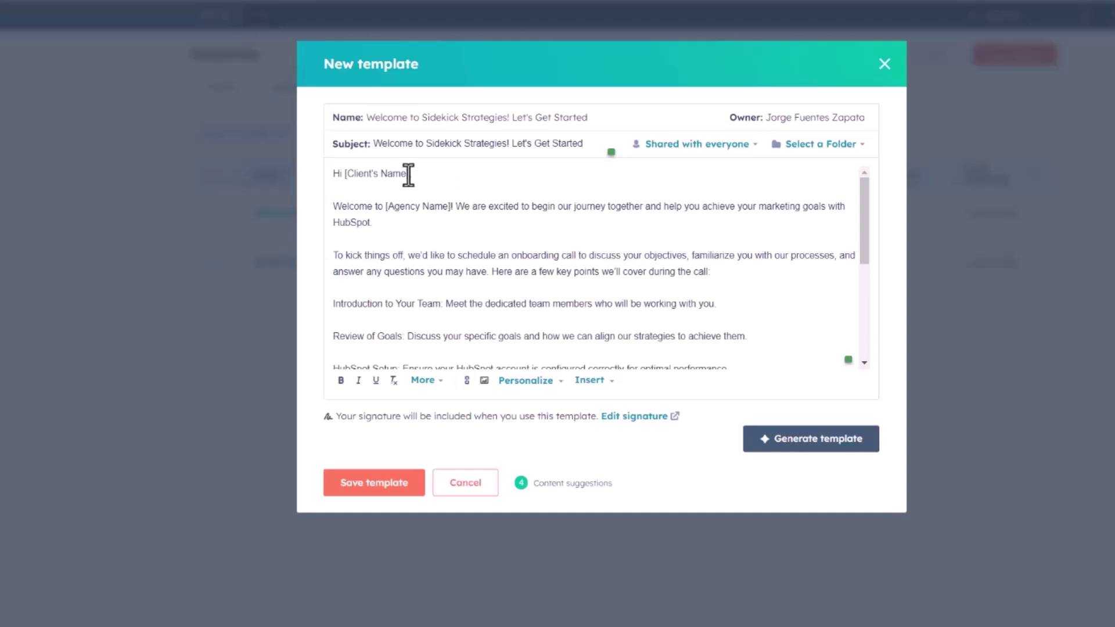
pyautogui.moveTo(402, 173); pyautogui.dragTo(346, 176)
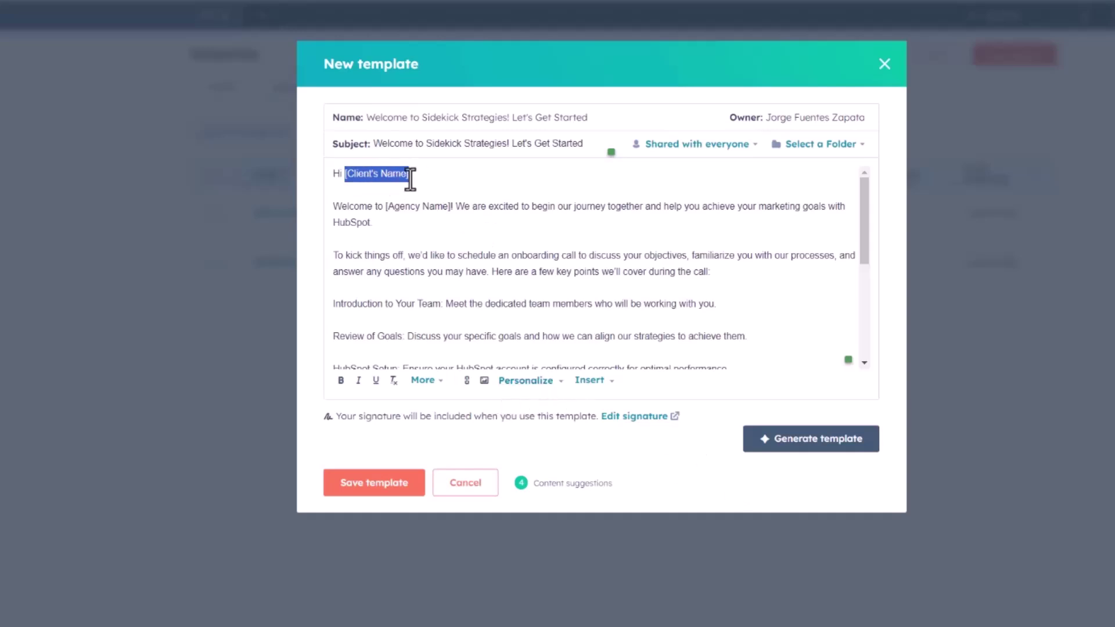
pyautogui.click(553, 385)
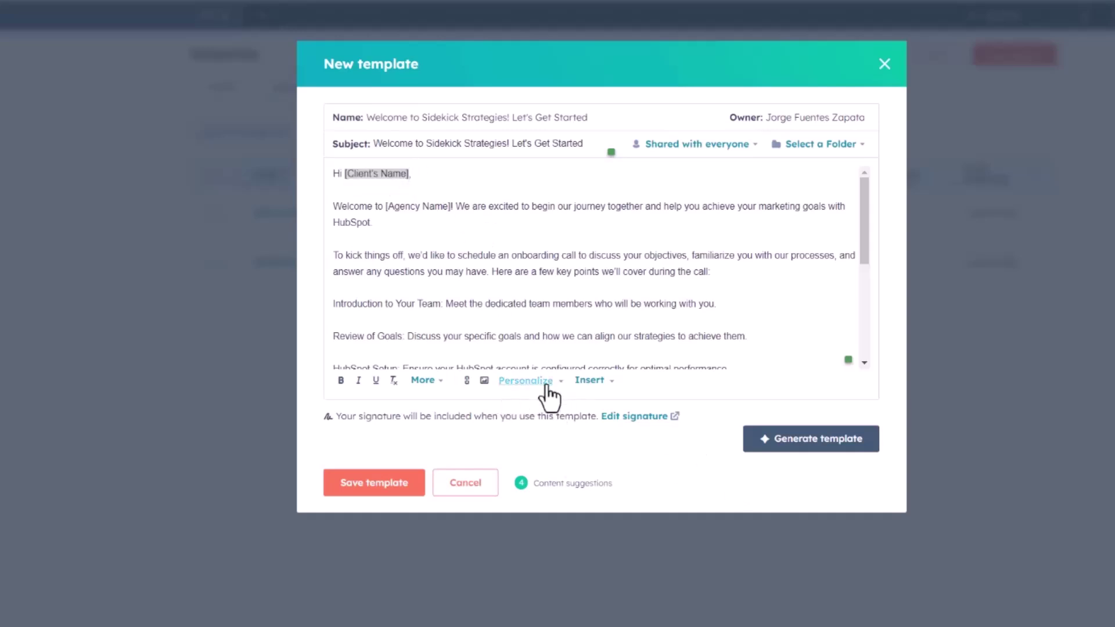
pyautogui.write('f')
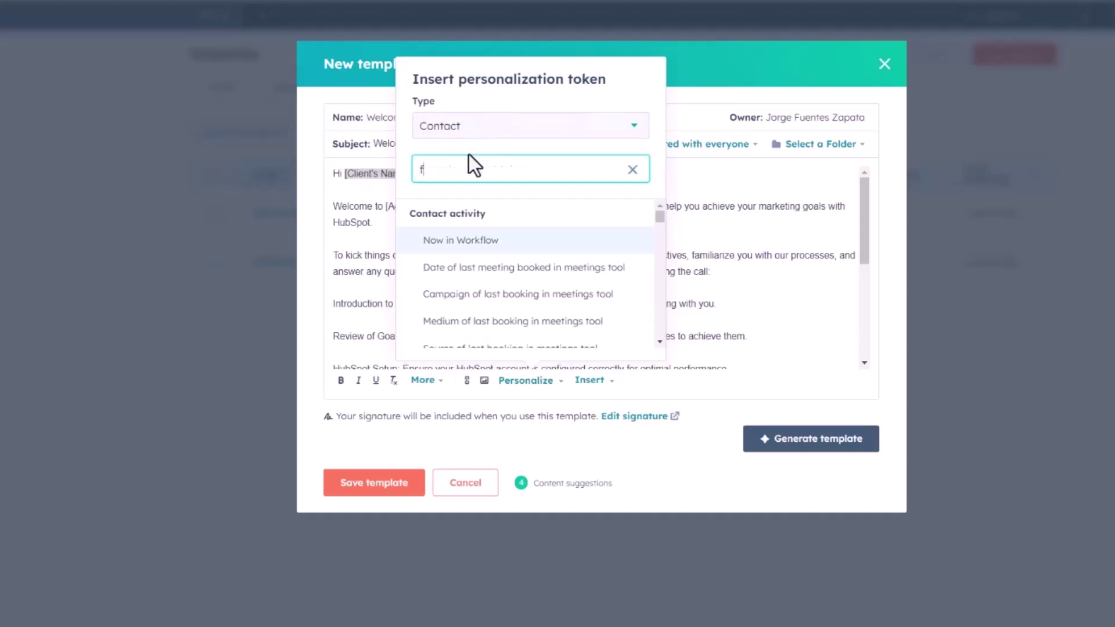
pyautogui.write('irst name')
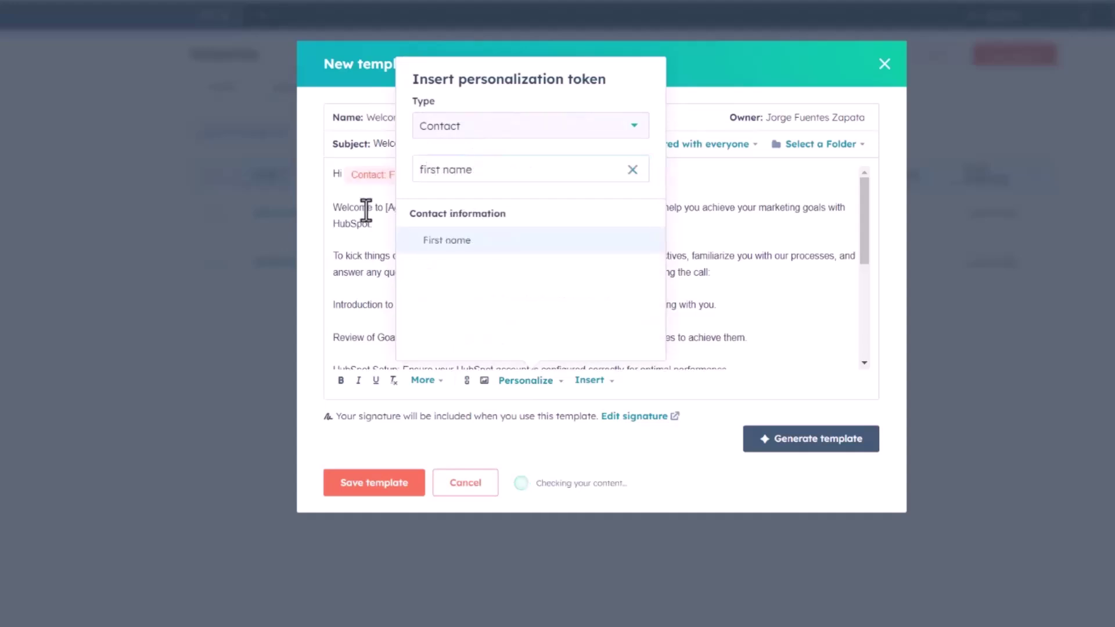
pyautogui.press('Return')
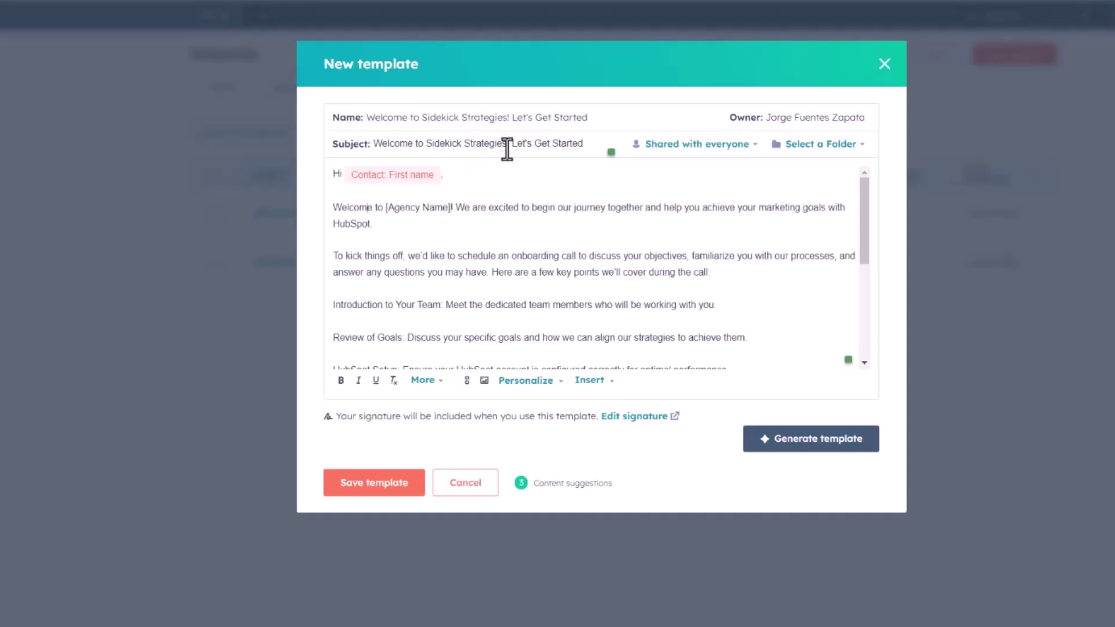
# Change the body's opening line to read 'Welcome to Sidekick Strategies!'
pyautogui.moveTo(507, 145); pyautogui.dragTo(427, 145)
pyautogui.moveTo(453, 208); pyautogui.dragTo(383, 209)
pyautogui.hotkey('ctrl', 'v')
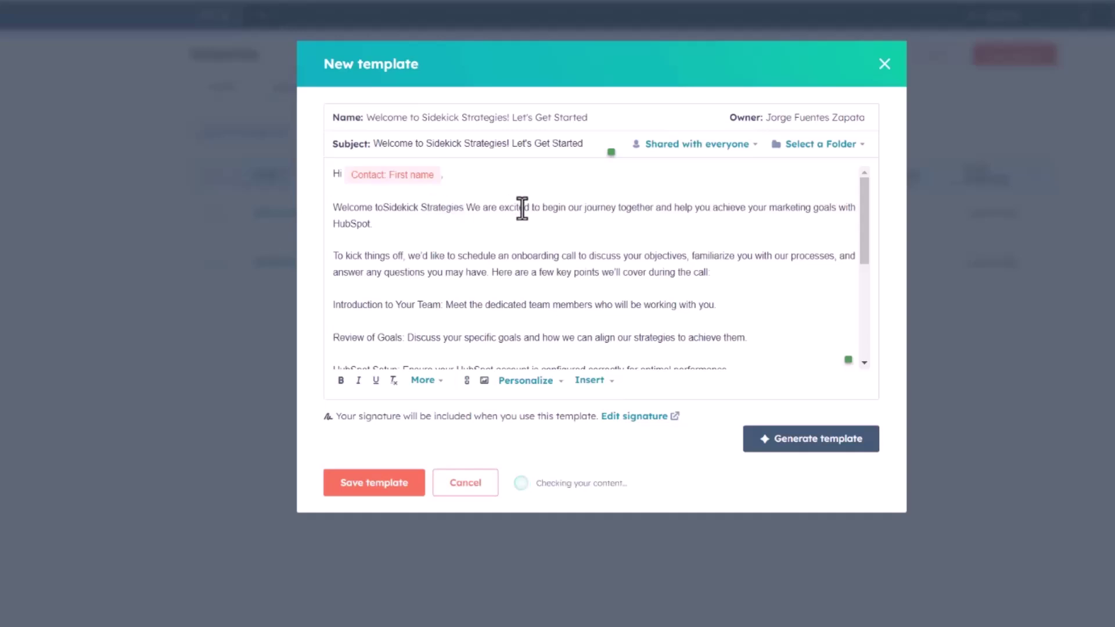
pyautogui.write('!')
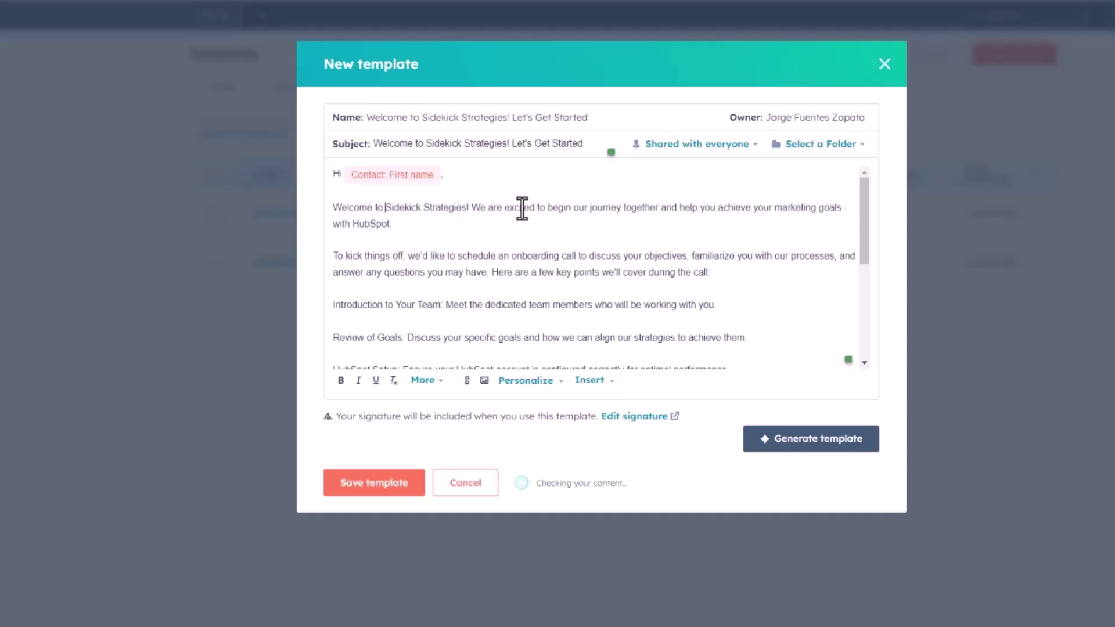
# Replace [link to scheduling tool] with the '60 min, 30 min, and 15 min meeting' meeting link
pyautogui.scroll(-1, 634, 258)
pyautogui.scroll(-2, 634, 258)
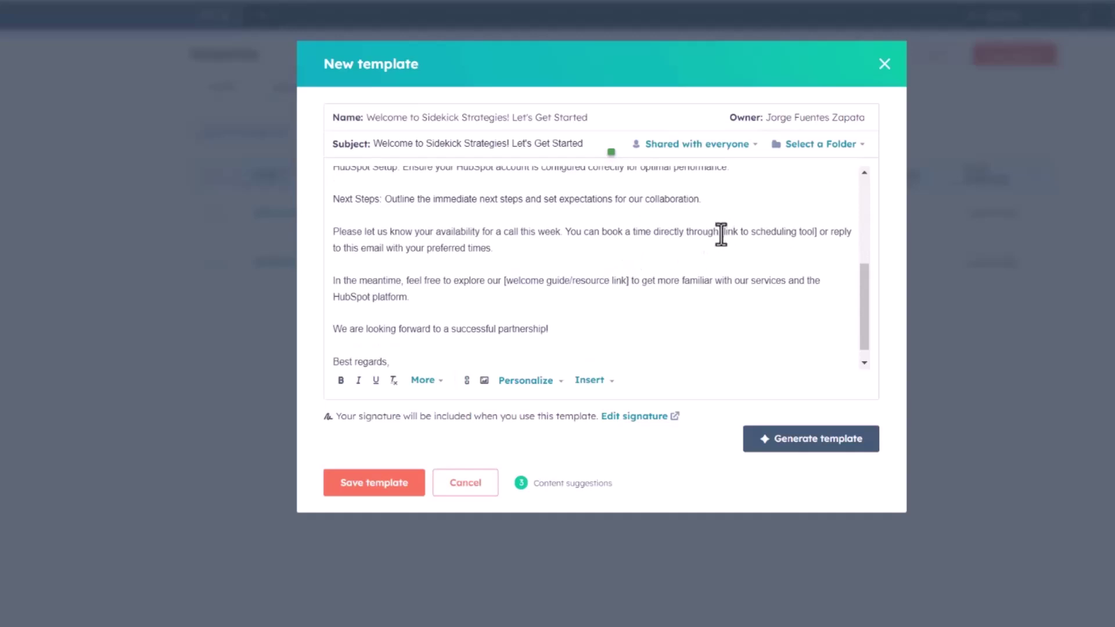
pyautogui.moveTo(728, 232); pyautogui.dragTo(813, 231)
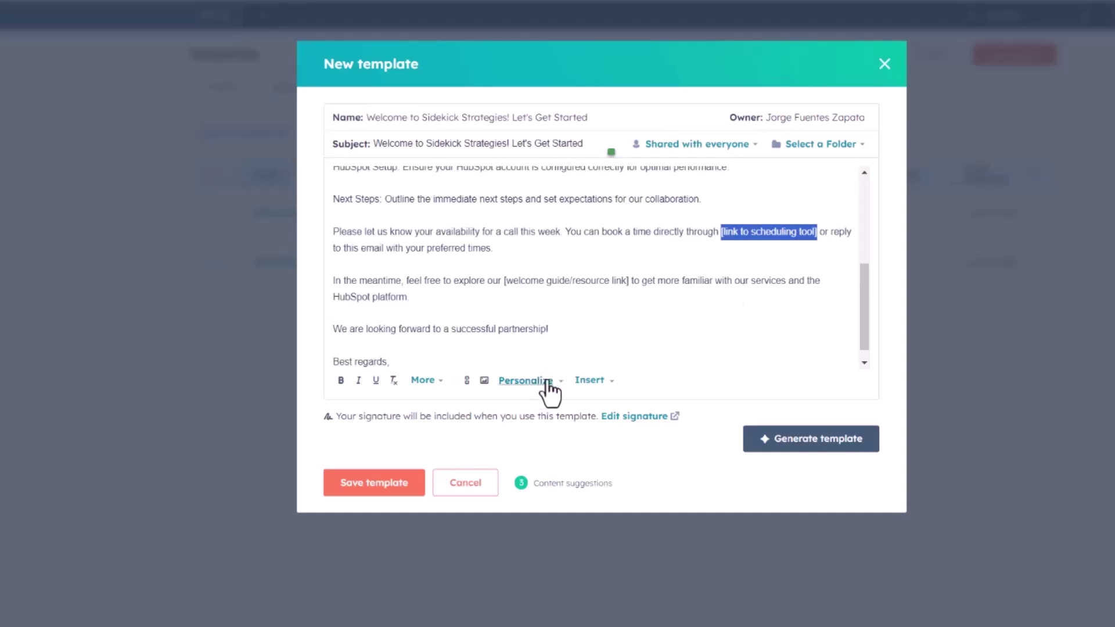
pyautogui.click(591, 382)
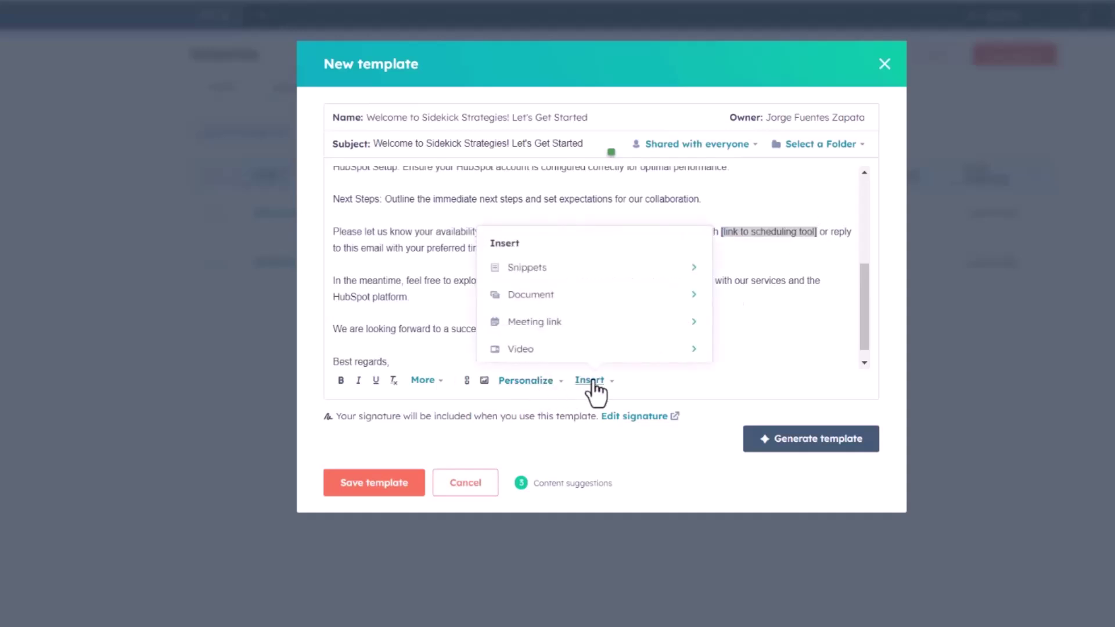
pyautogui.click(619, 323)
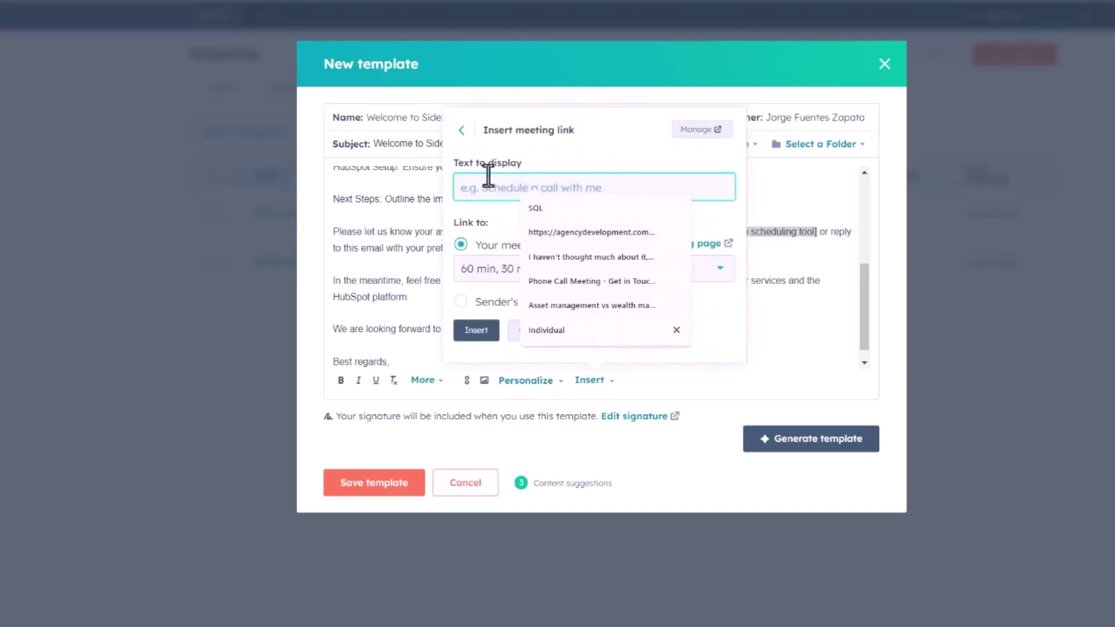
pyautogui.click(506, 224)
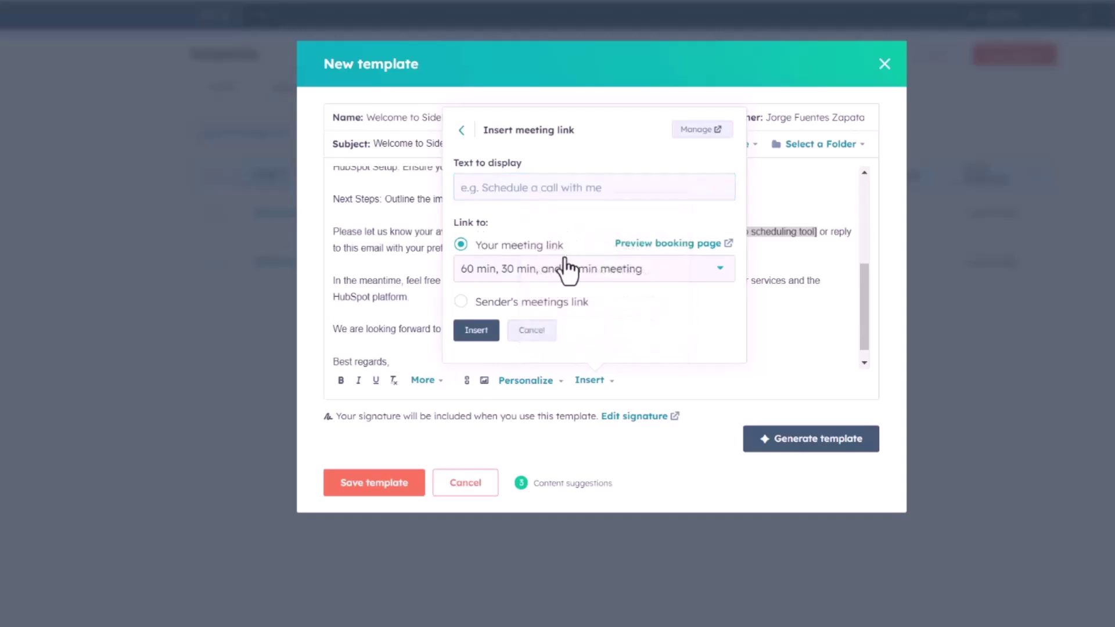
pyautogui.click(559, 285)
pyautogui.click(563, 299)
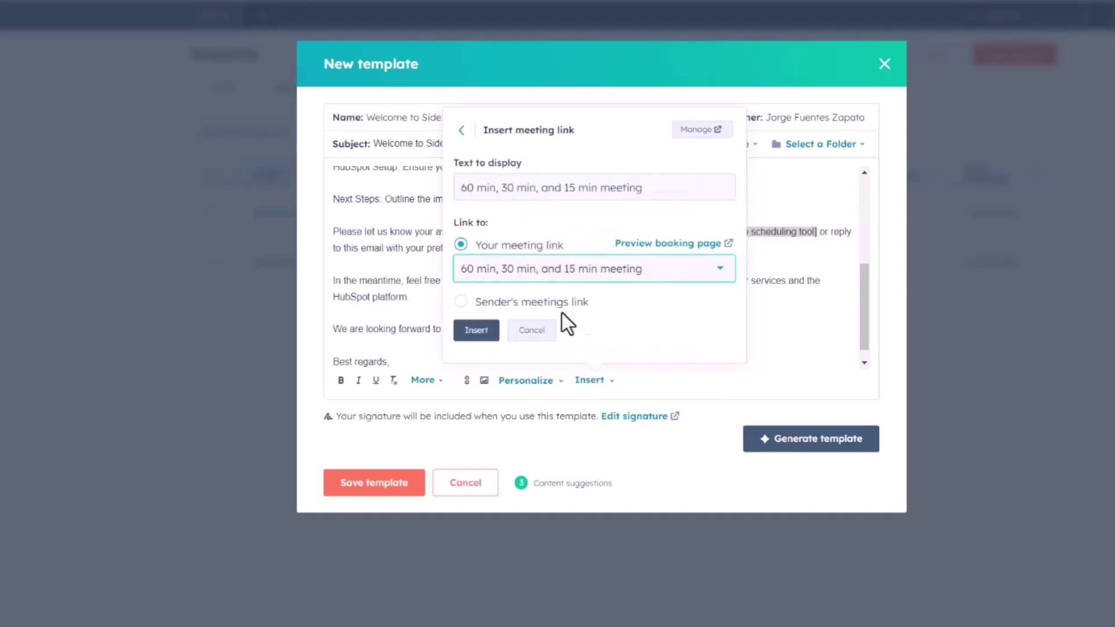
pyautogui.click(474, 329)
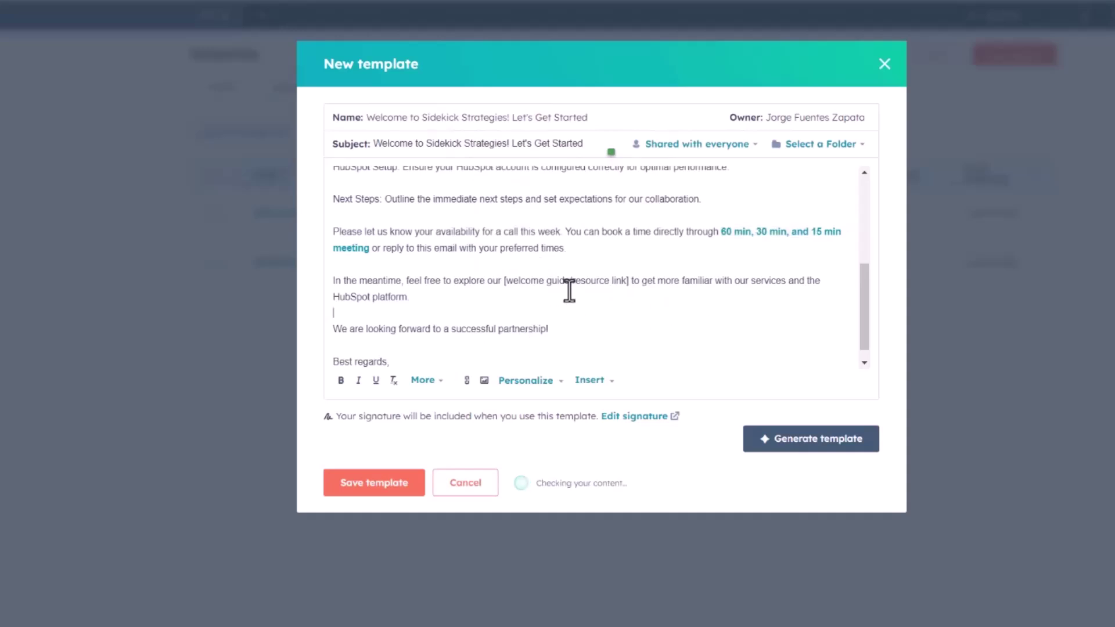
pyautogui.scroll(-1, 522, 272)
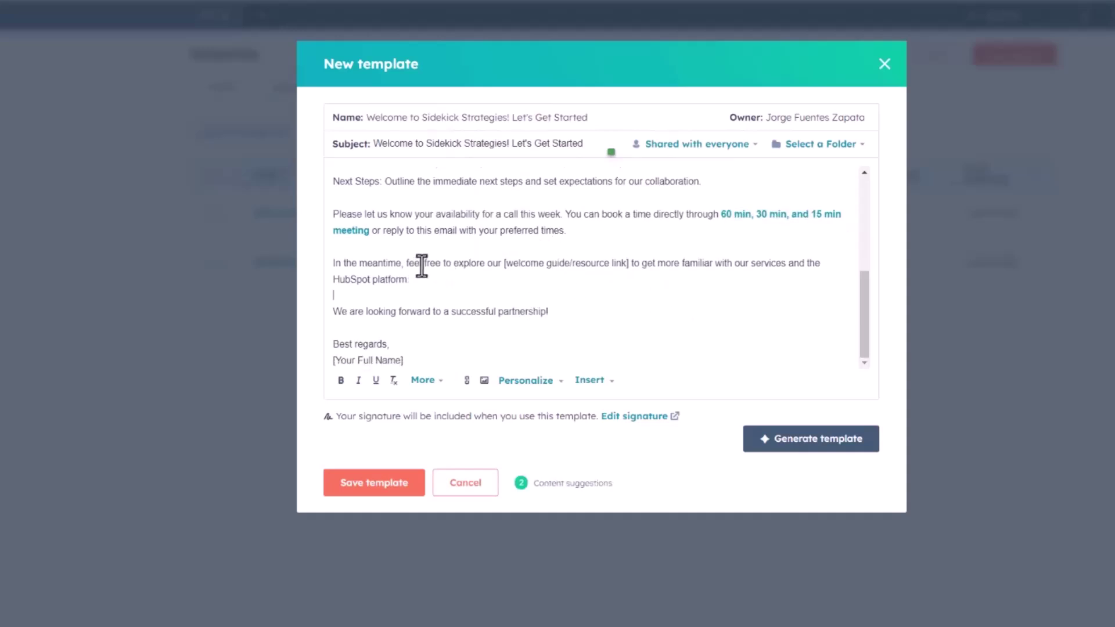
# Link the [welcome guide/resource link] text to the State Of Content Marketing 2022.pdf document
pyautogui.moveTo(506, 264)
pyautogui.mouseDown()
pyautogui.moveTo(630, 264)
pyautogui.moveTo(600, 274)
pyautogui.moveTo(508, 264)
pyautogui.mouseUp()
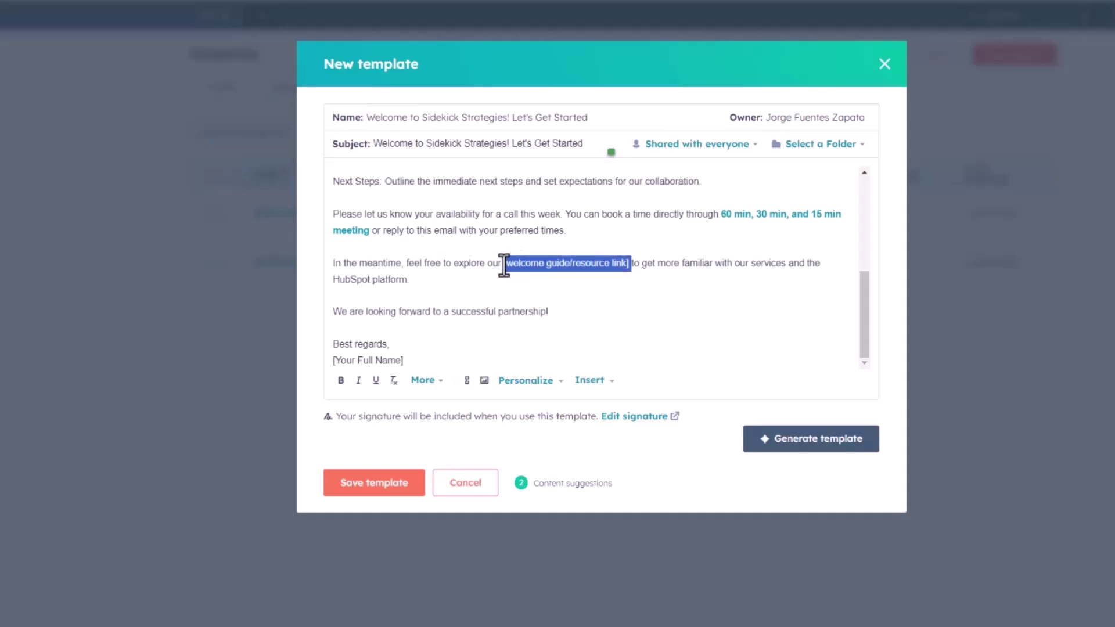
pyautogui.click(592, 382)
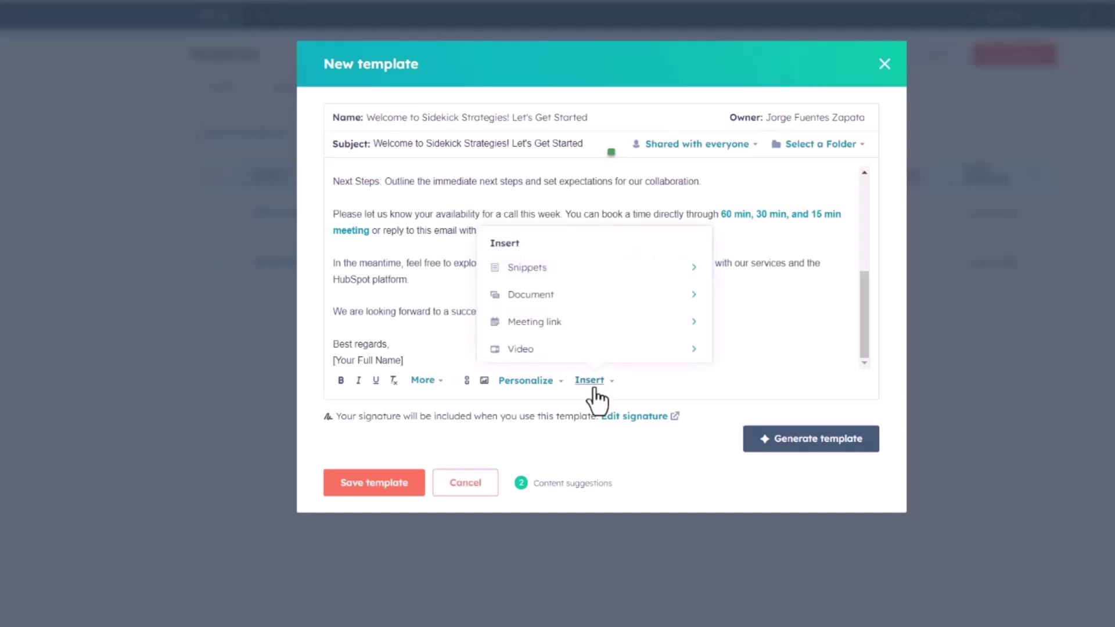
pyautogui.click(597, 297)
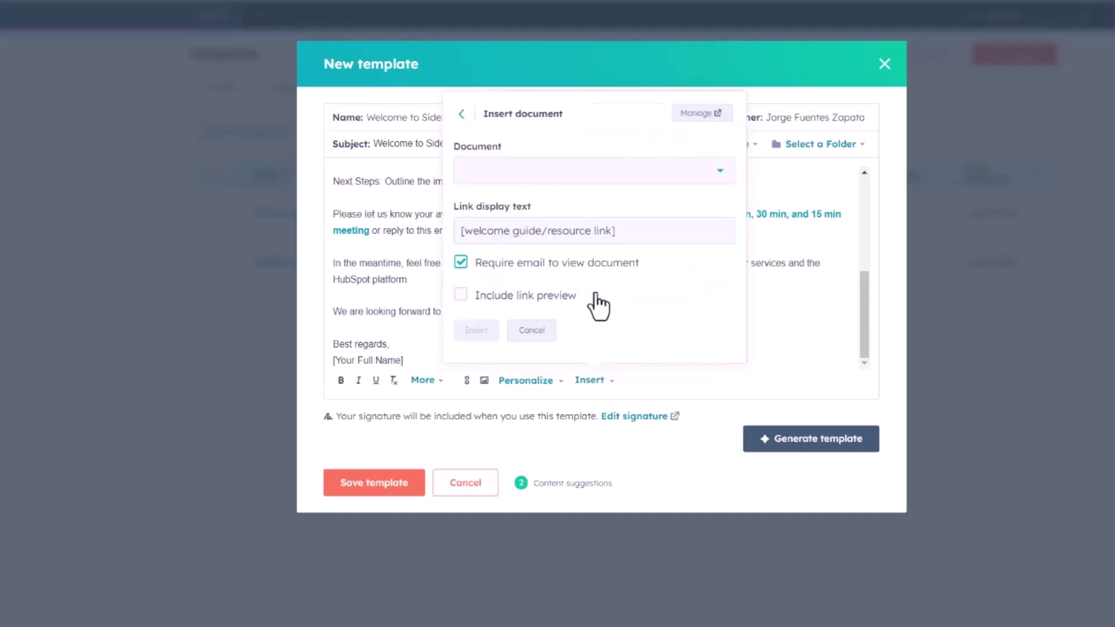
pyautogui.click(598, 174)
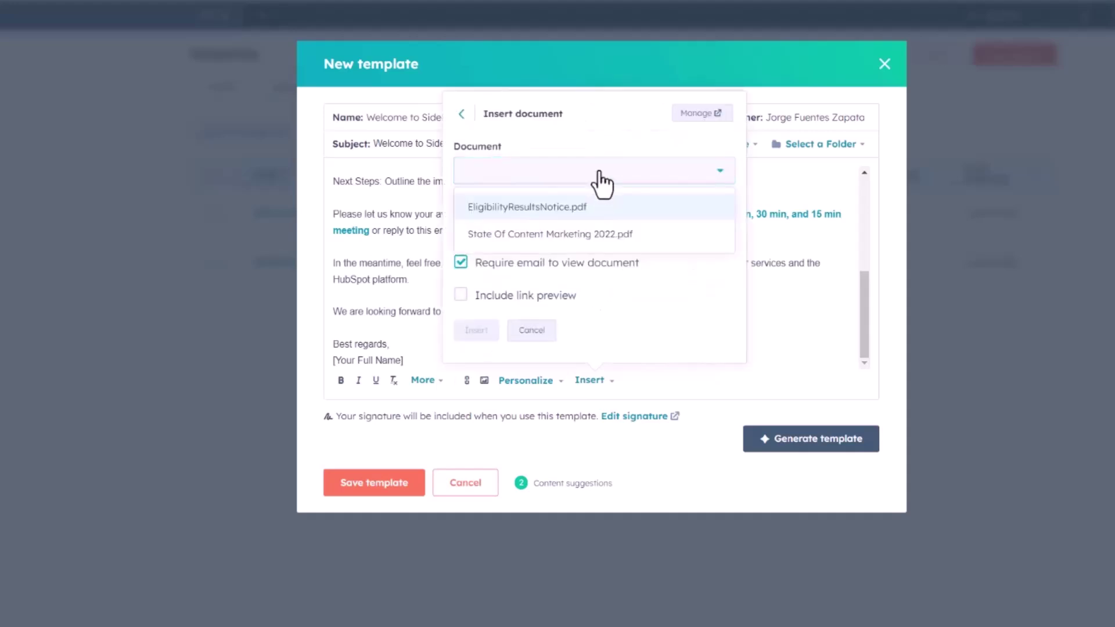
pyautogui.click(541, 234)
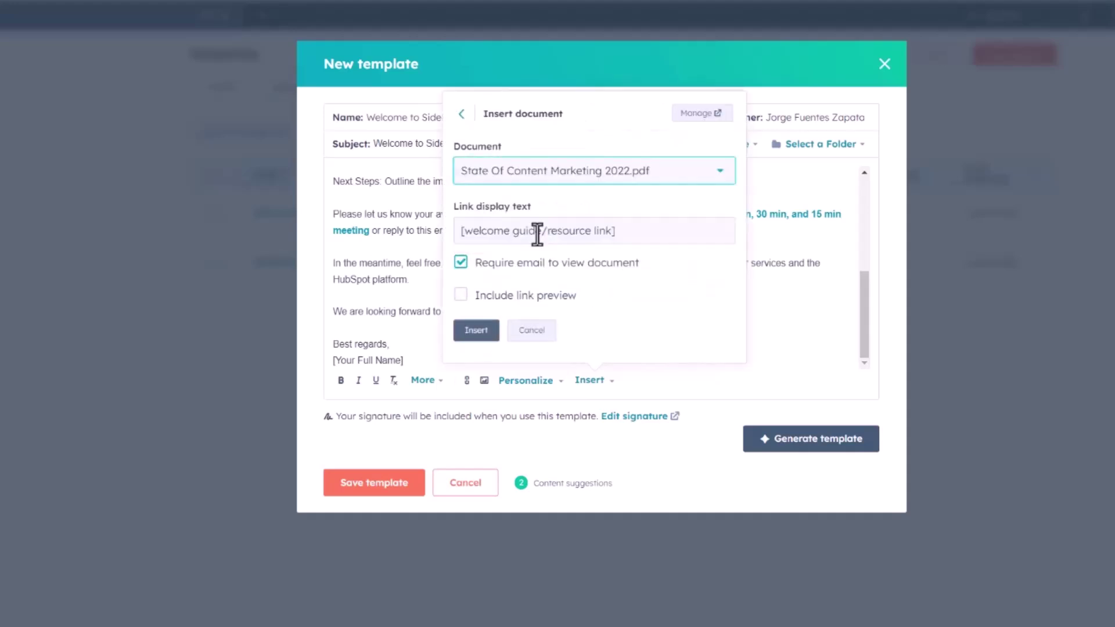
pyautogui.click(475, 333)
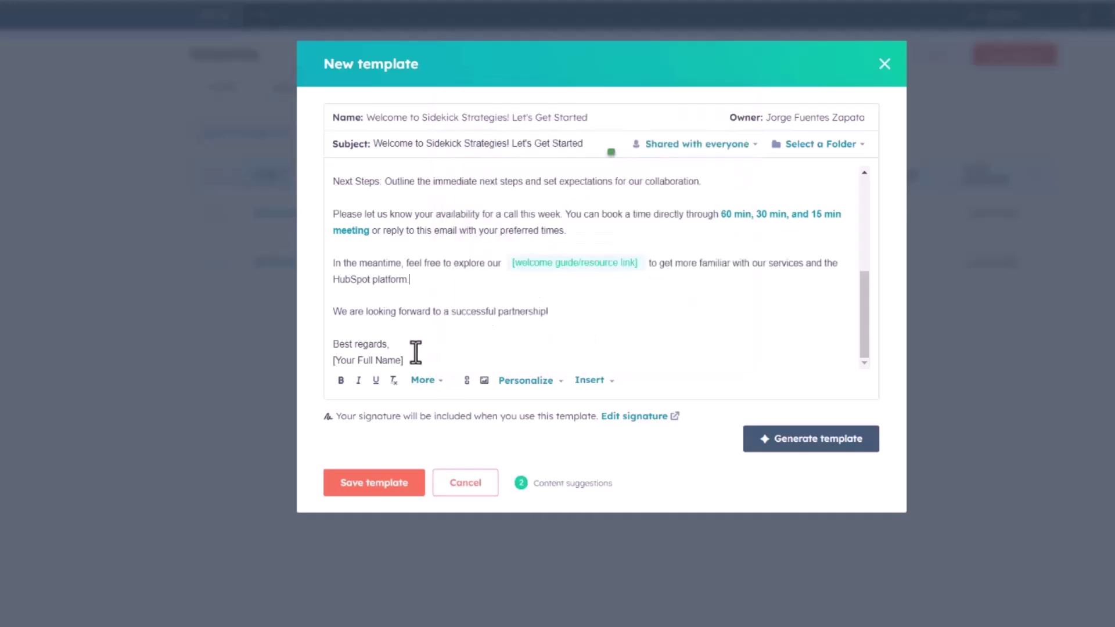
# Swap the [Your Full Name] sign-off for a Contact: Contact owner token
pyautogui.moveTo(417, 359); pyautogui.dragTo(344, 360)
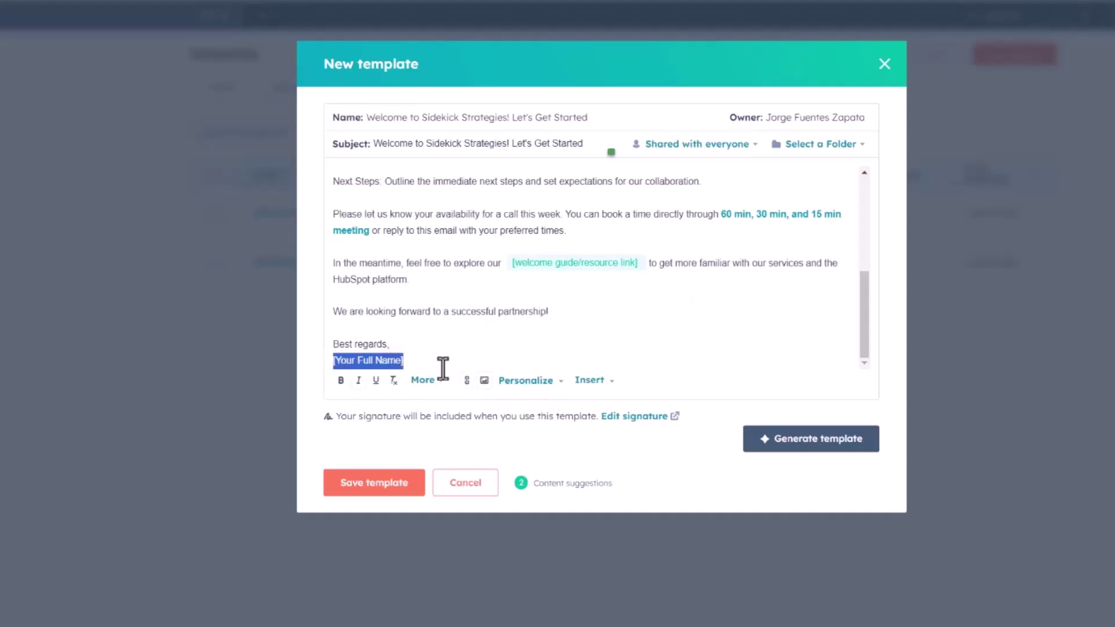
pyautogui.click(527, 383)
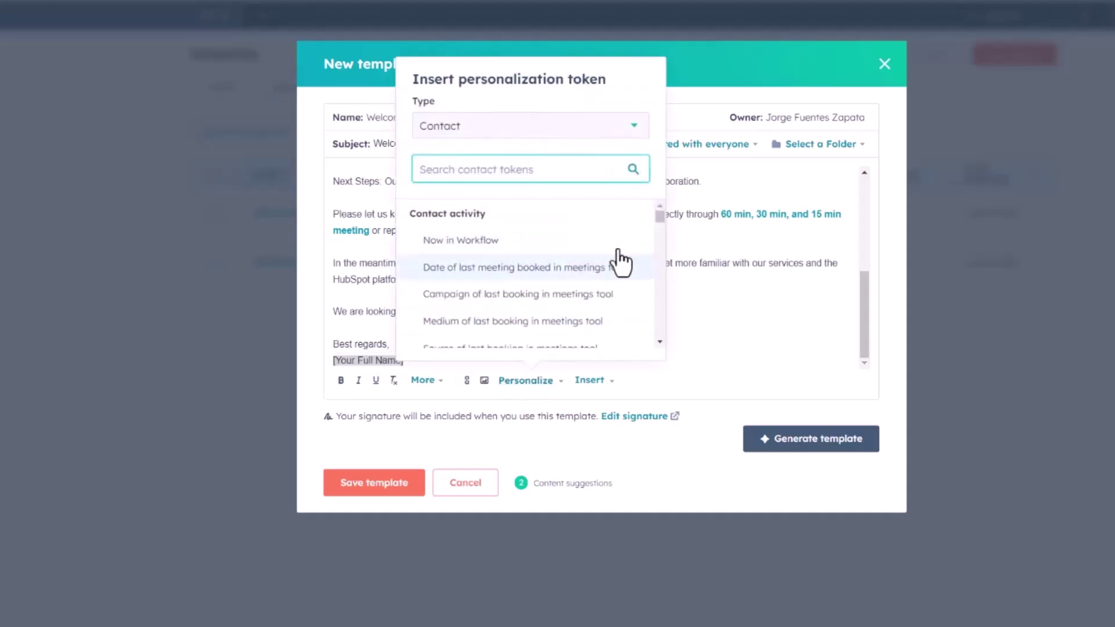
pyautogui.click(561, 142)
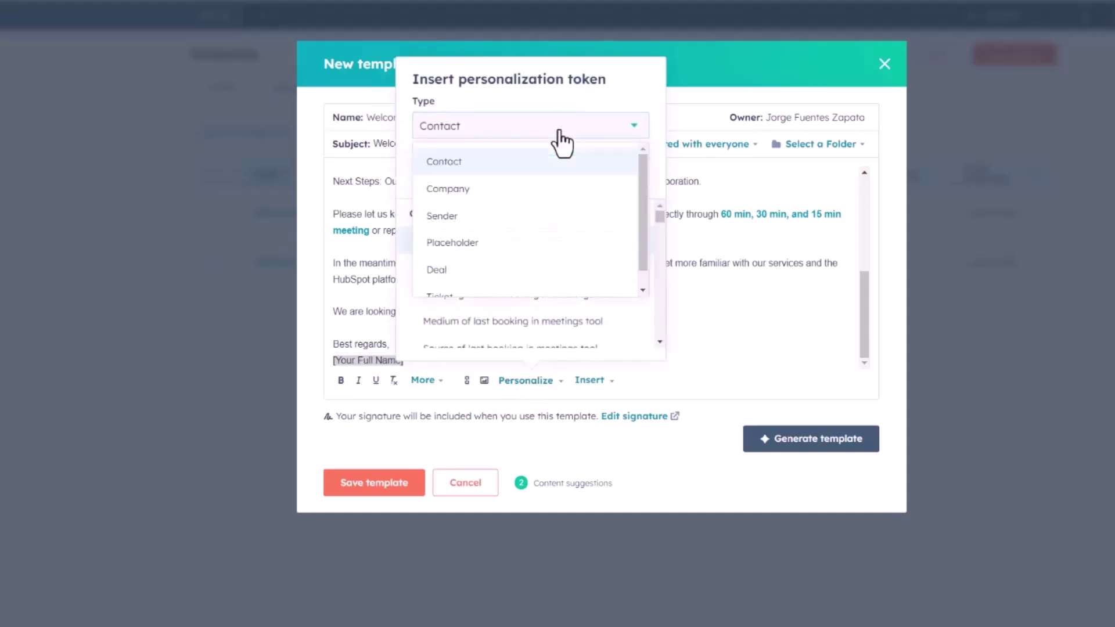
pyautogui.click(552, 154)
pyautogui.click(531, 174)
pyautogui.write('owner')
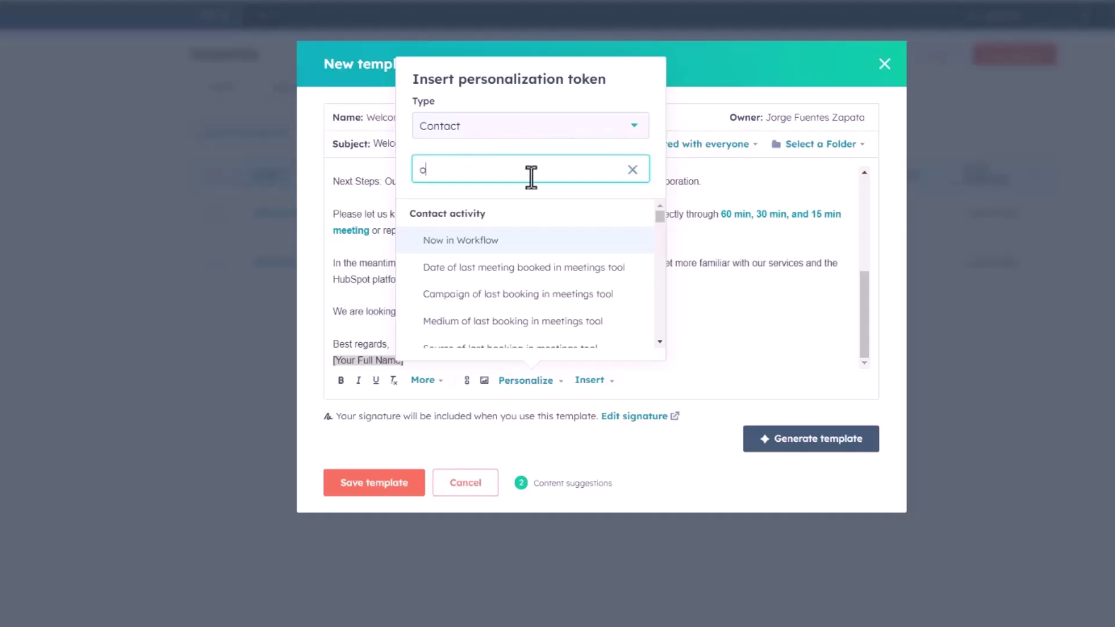
pyautogui.click(494, 268)
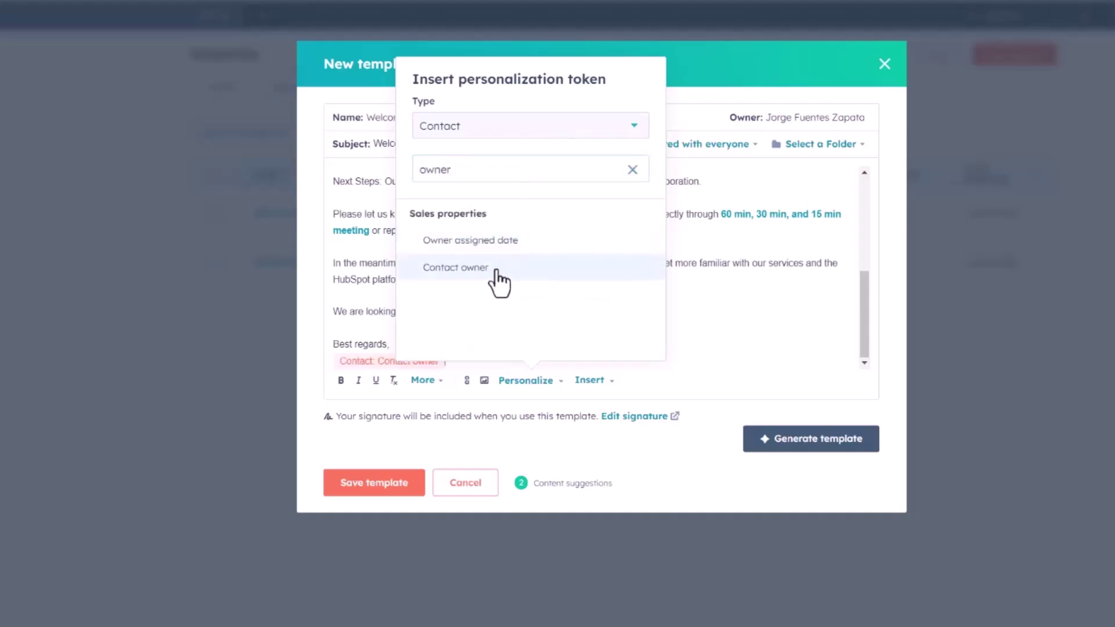
pyautogui.scroll(5, 760, 296)
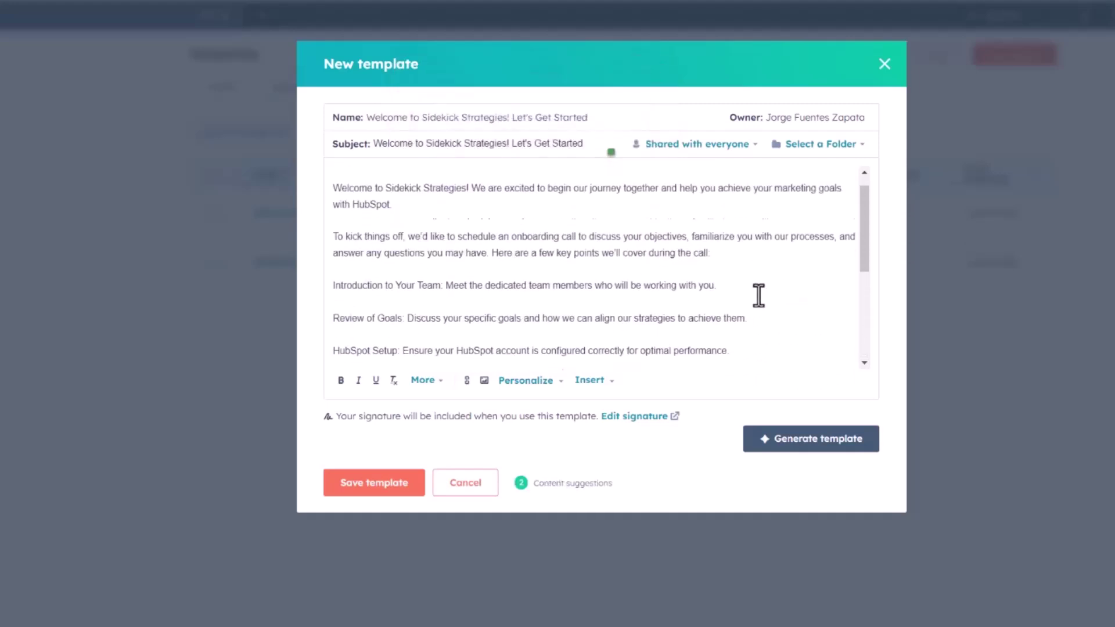
pyautogui.scroll(-5, 726, 343)
pyautogui.scroll(5, 664, 348)
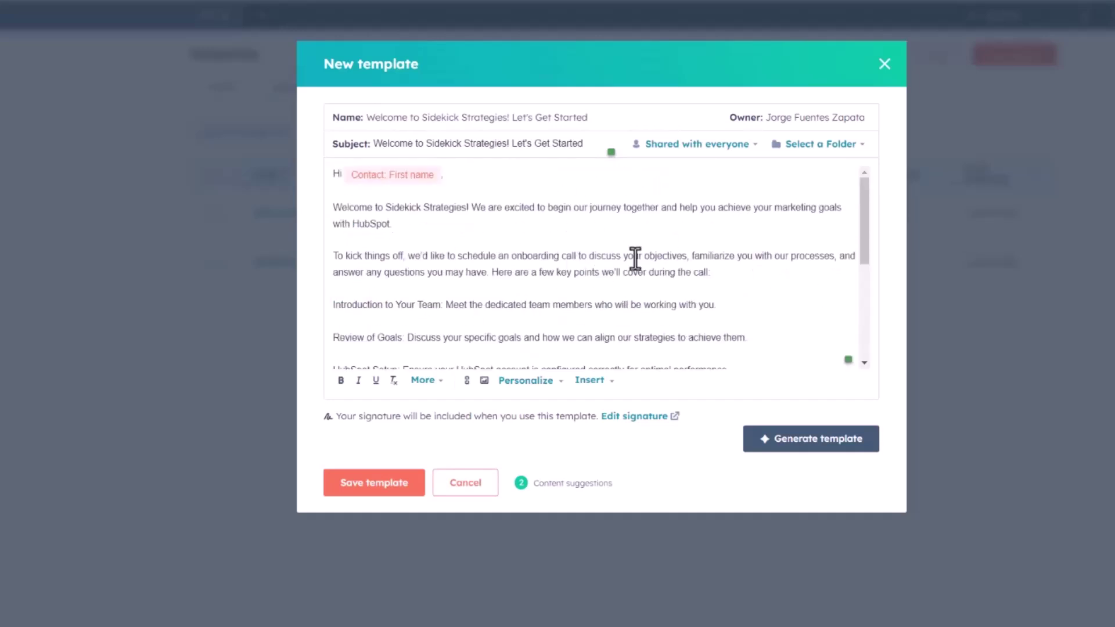
pyautogui.scroll(-5, 663, 284)
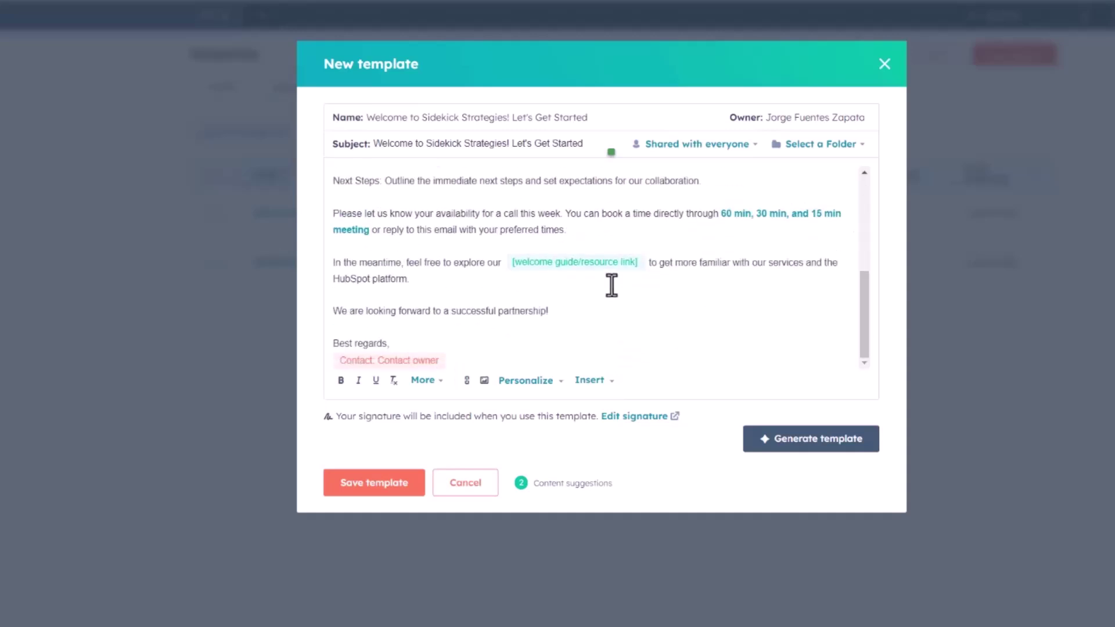
# Save the welcome template, then open the contact's record from CRM > Contacts
pyautogui.click(378, 493)
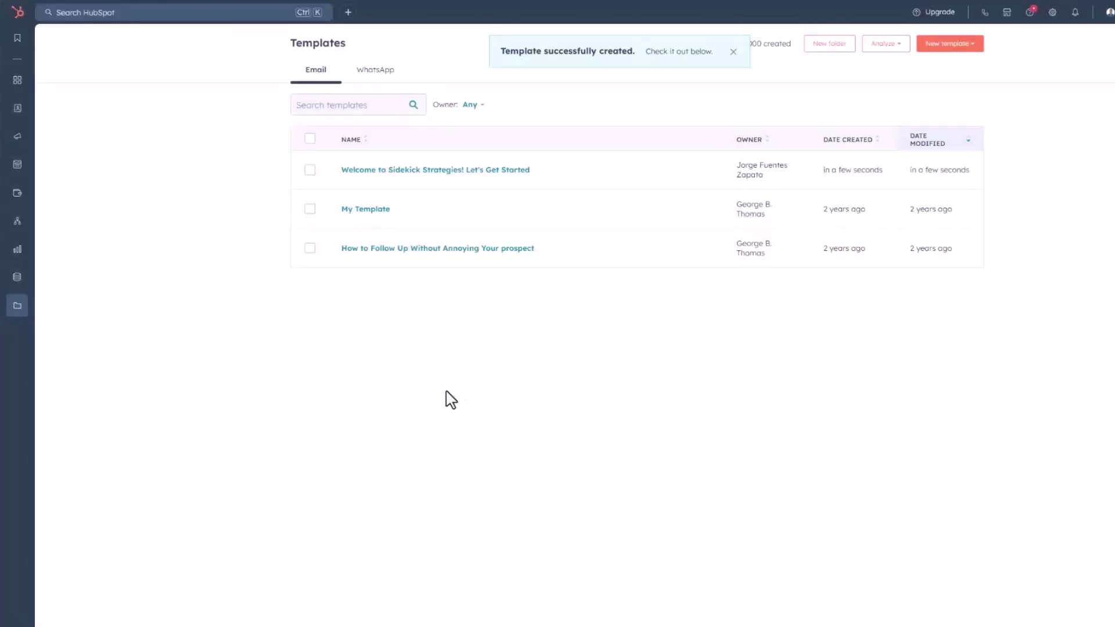
pyautogui.moveTo(66, 110)
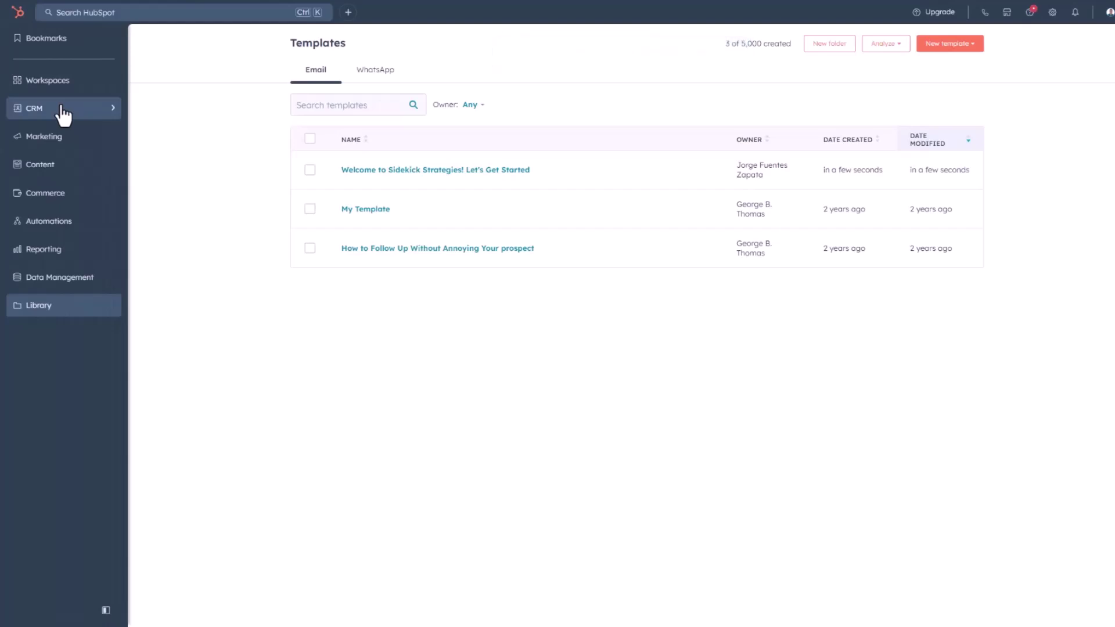
pyautogui.click(63, 113)
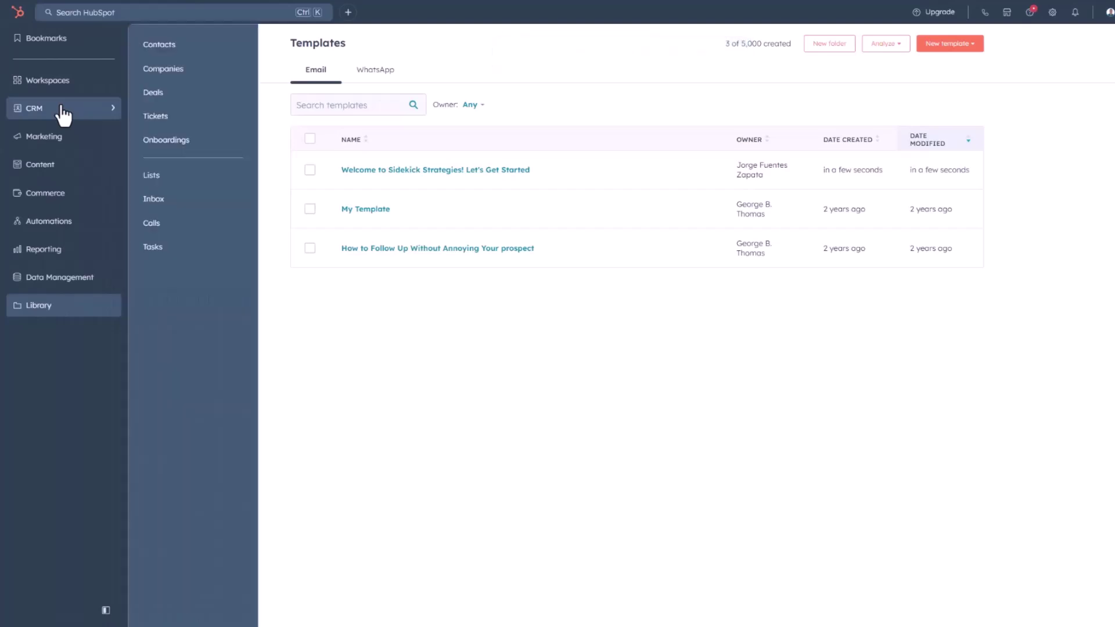
pyautogui.click(164, 51)
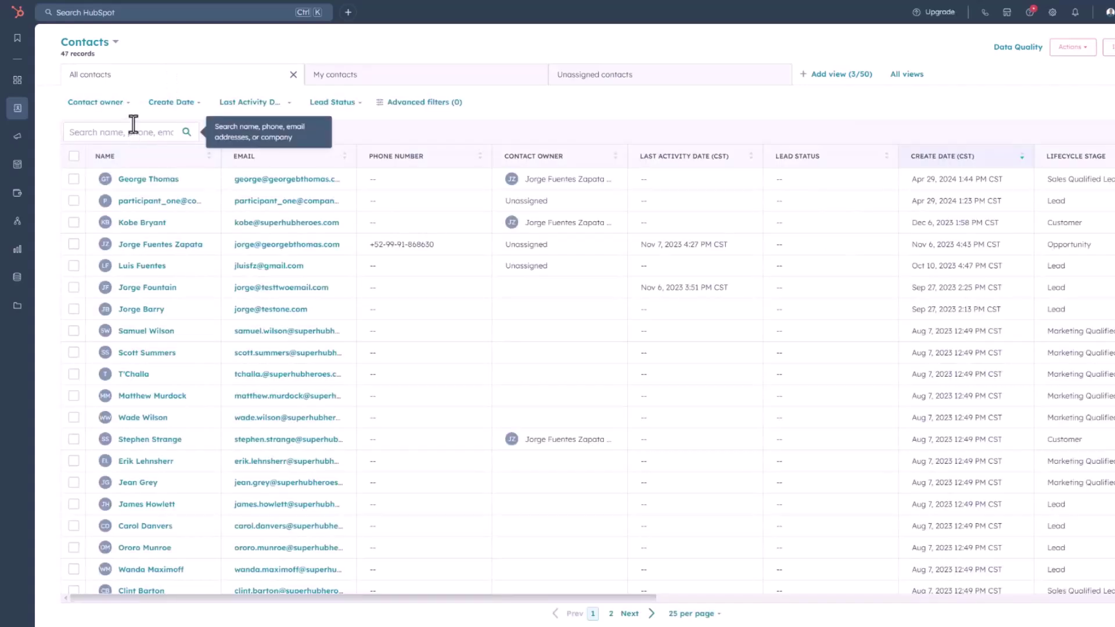
pyautogui.click(133, 245)
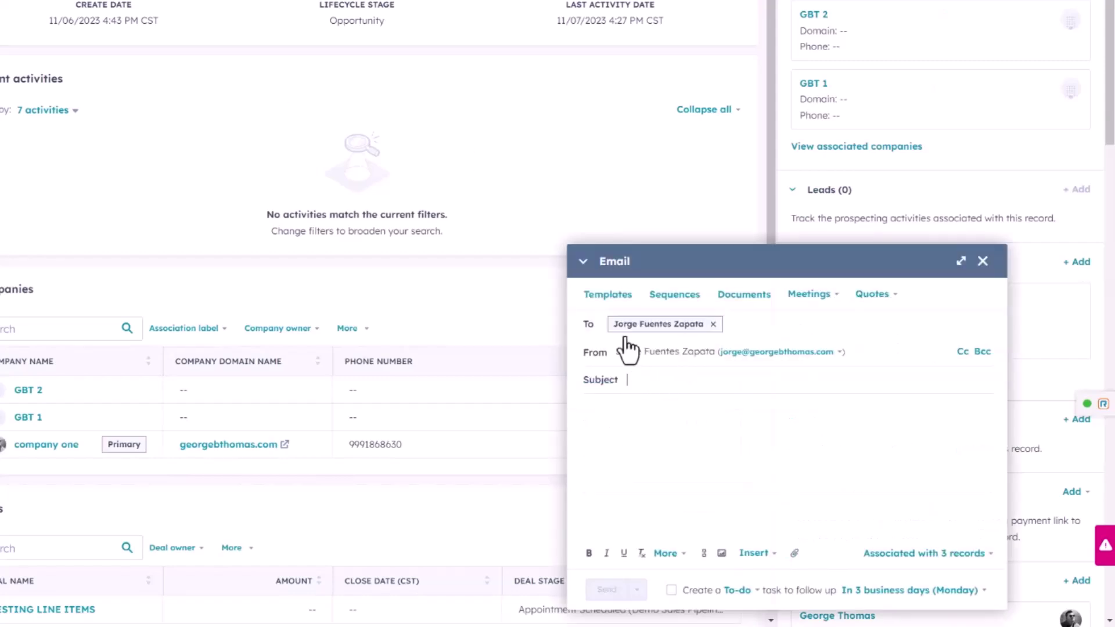
# Insert the 'Welcome to Sidekick Strategies! Let's Get Started' template into the contact's email draft
pyautogui.click(607, 296)
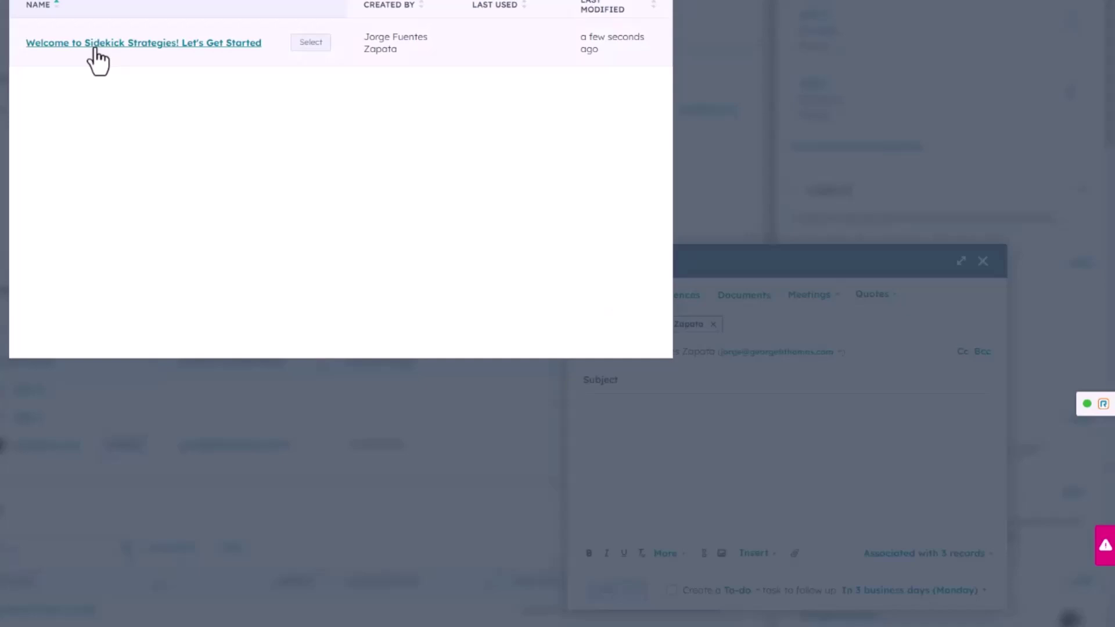
pyautogui.click(96, 46)
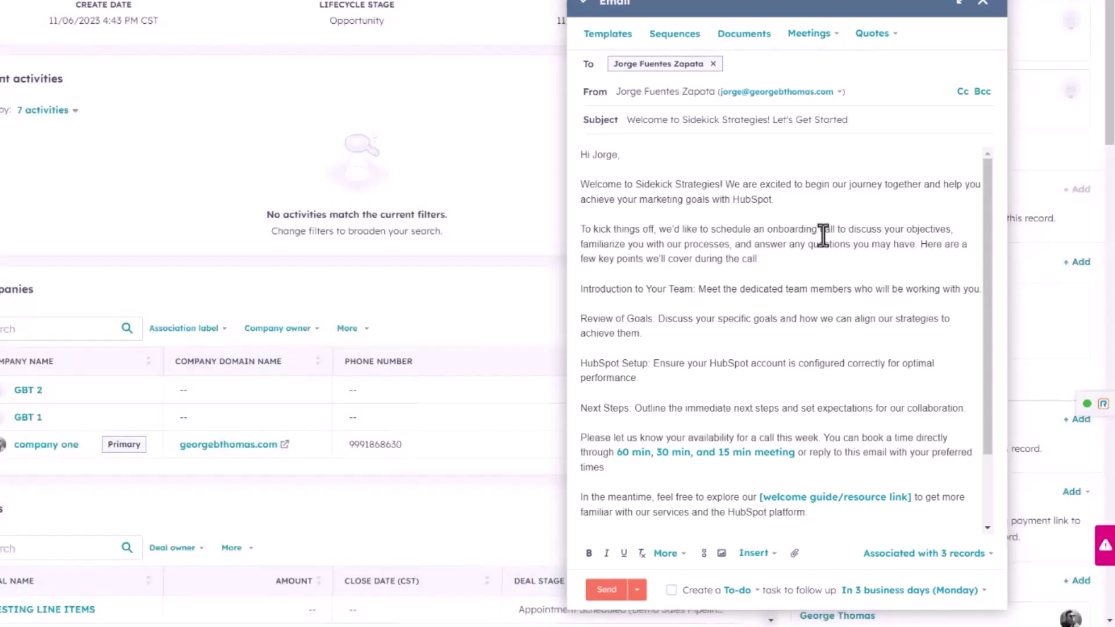
pyautogui.scroll(-3, 721, 255)
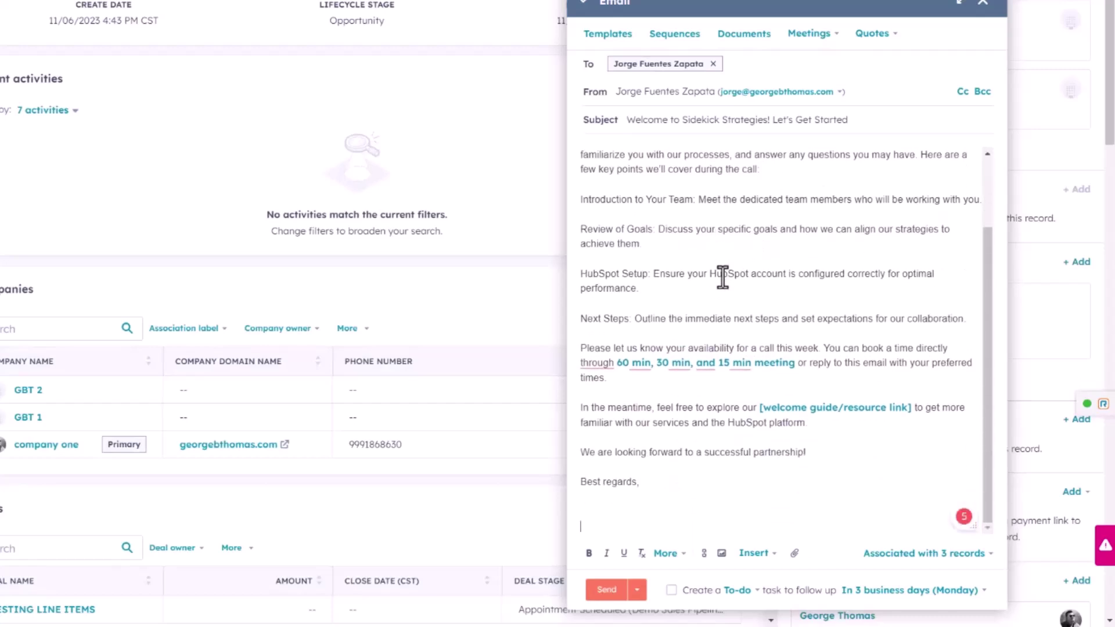
pyautogui.scroll(3, 714, 308)
pyautogui.scroll(-3, 709, 326)
pyautogui.scroll(3, 668, 233)
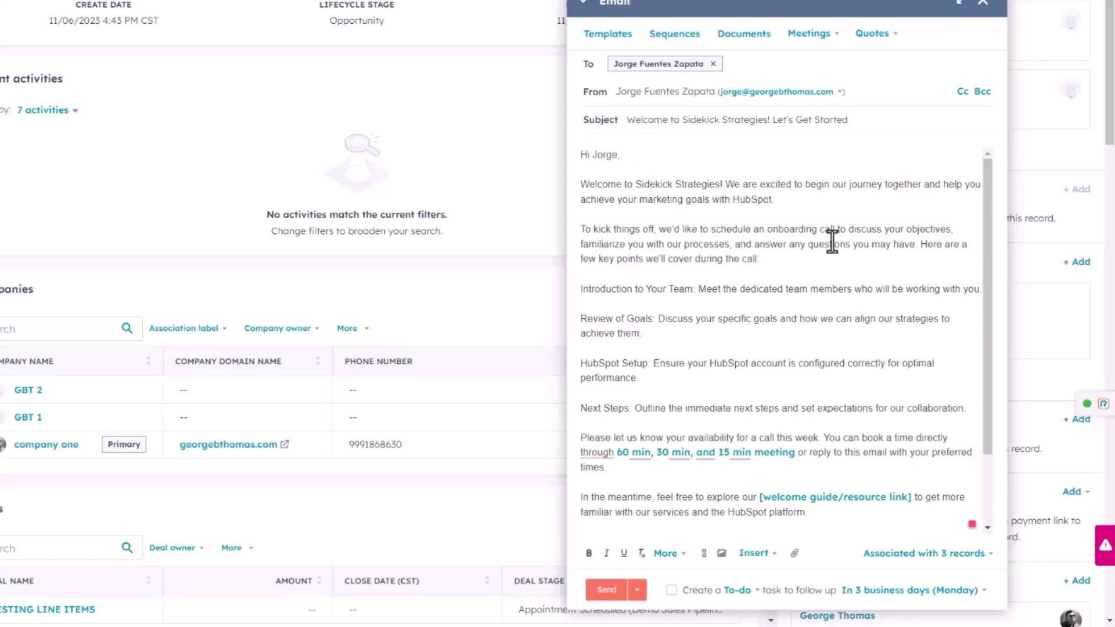
pyautogui.scroll(-3, 831, 241)
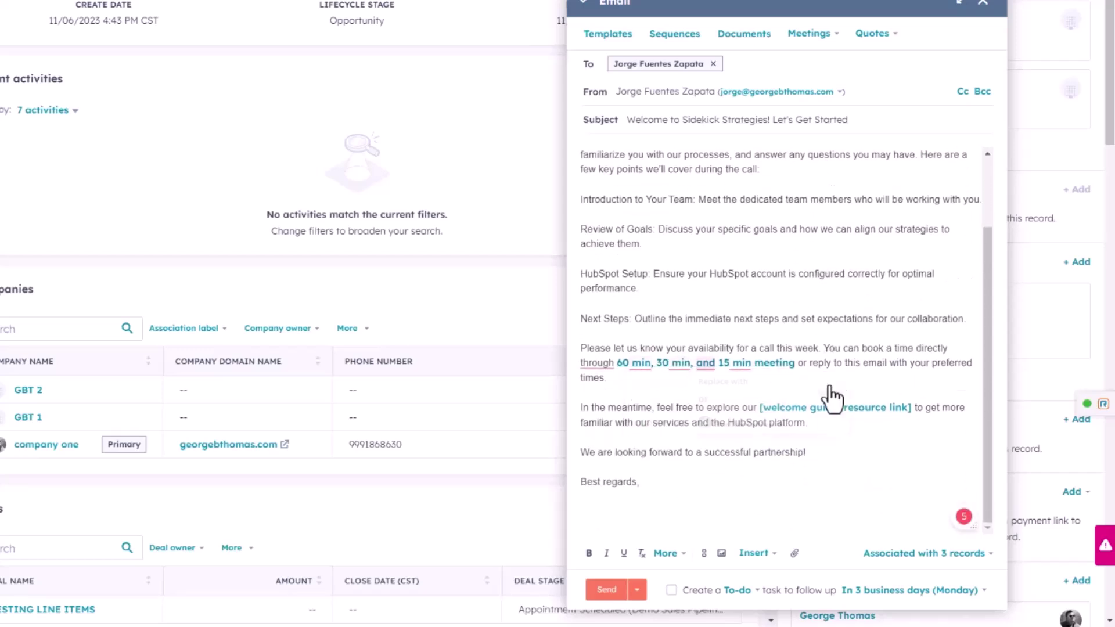
# Rename the [welcome guide/resource link] link text to 'download this guide'
pyautogui.click(909, 413)
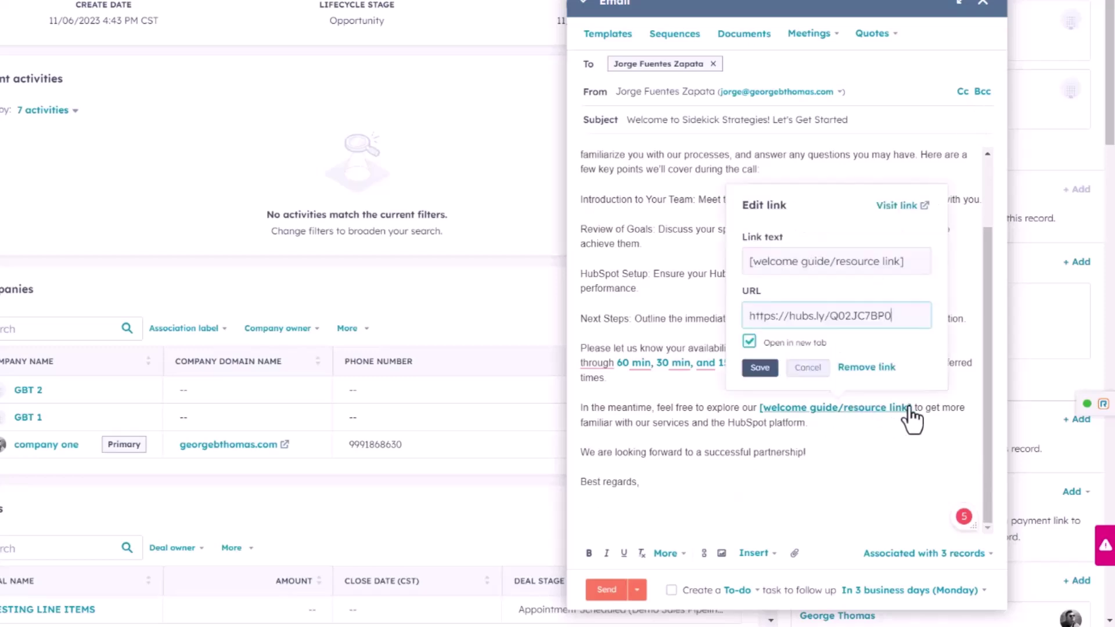
pyautogui.click(851, 262)
pyautogui.moveTo(912, 262); pyautogui.dragTo(746, 266)
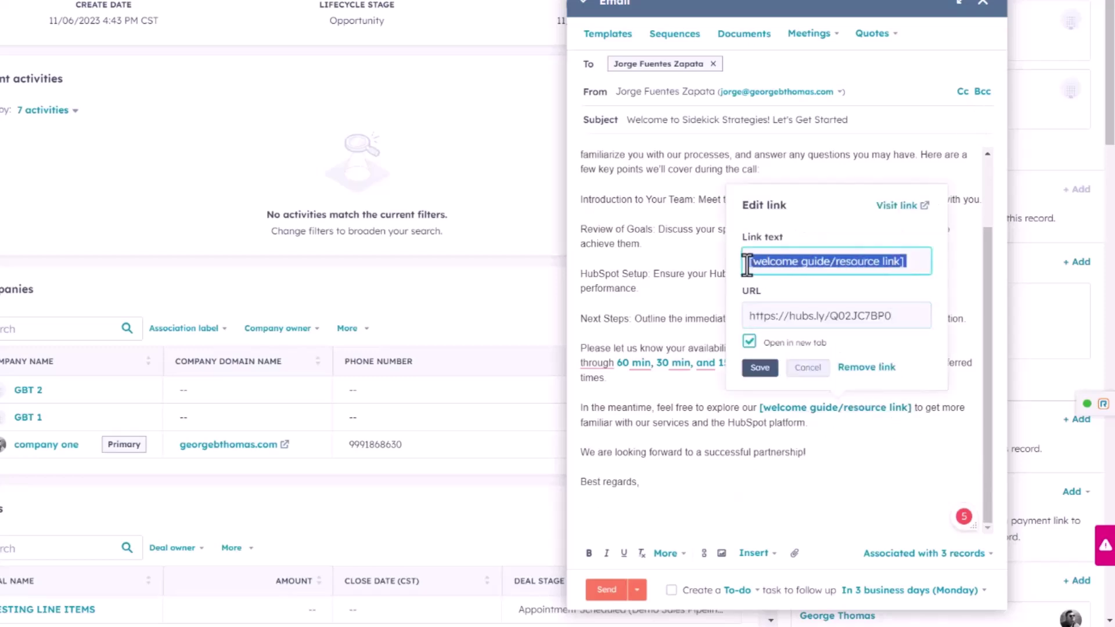
pyautogui.write('download this guide')
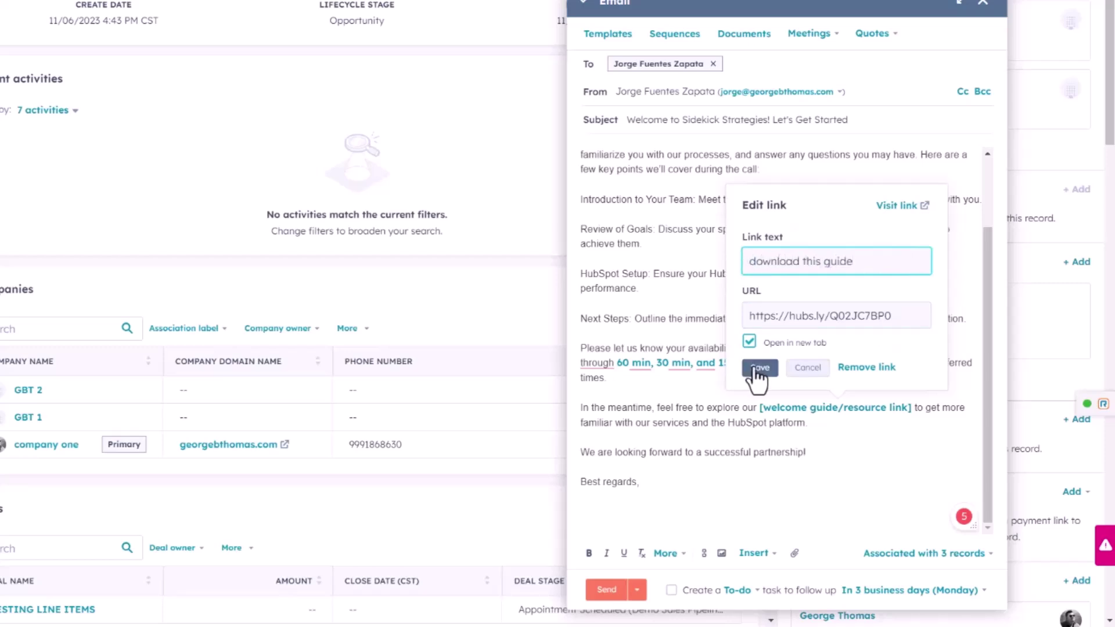
pyautogui.click(759, 367)
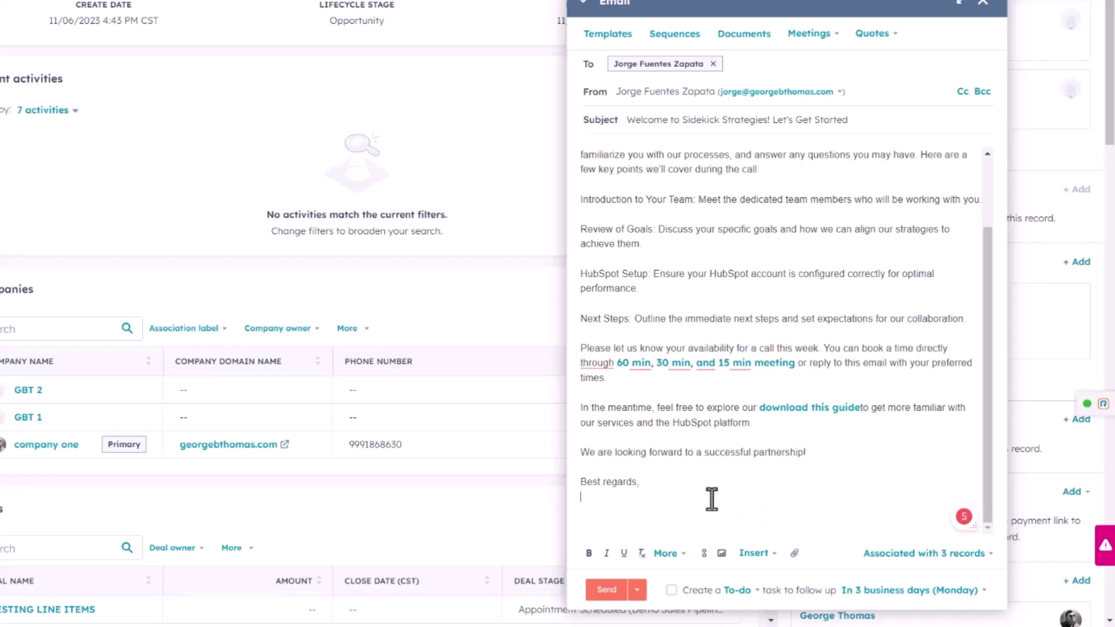
pyautogui.click(637, 589)
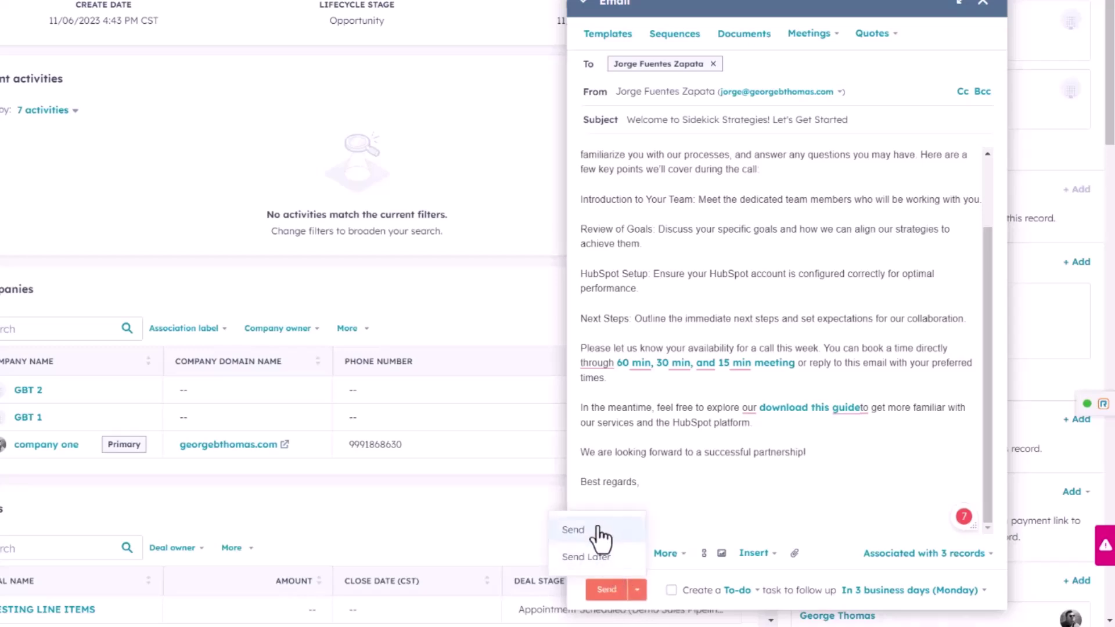
pyautogui.click(727, 490)
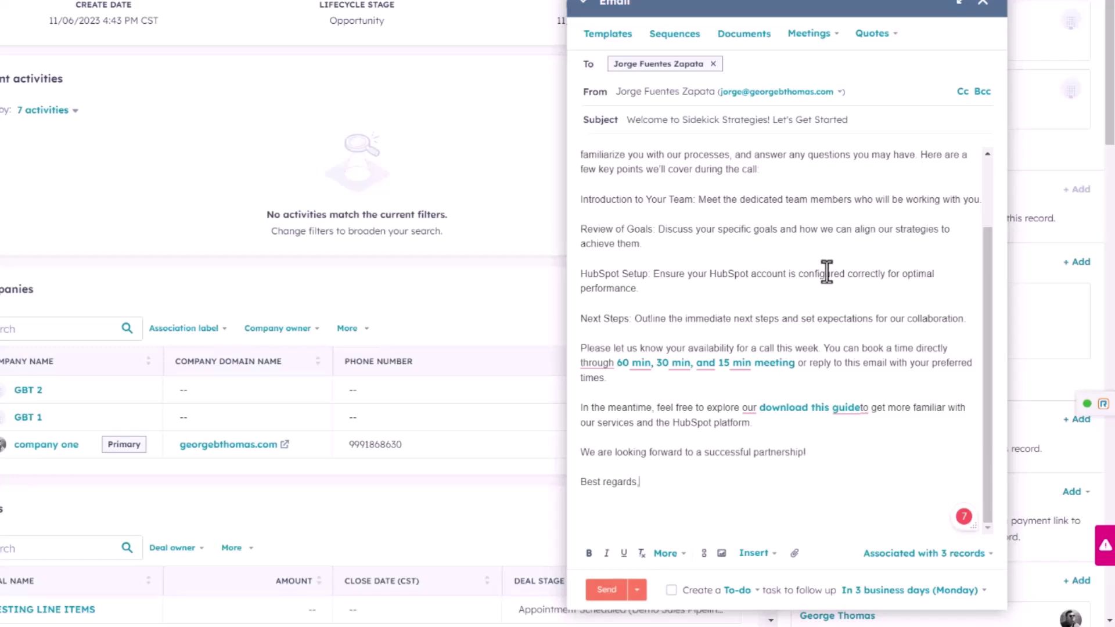